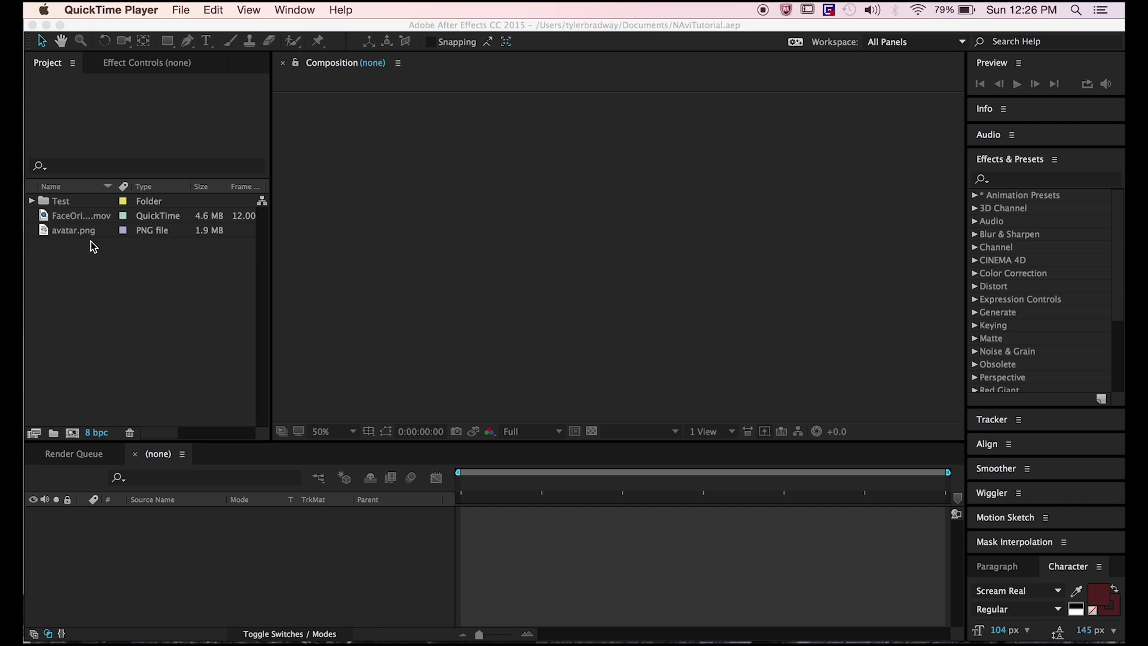
Step: Create a composition from the webcam clip and add avatar.png above the footage
left_click(74, 215)
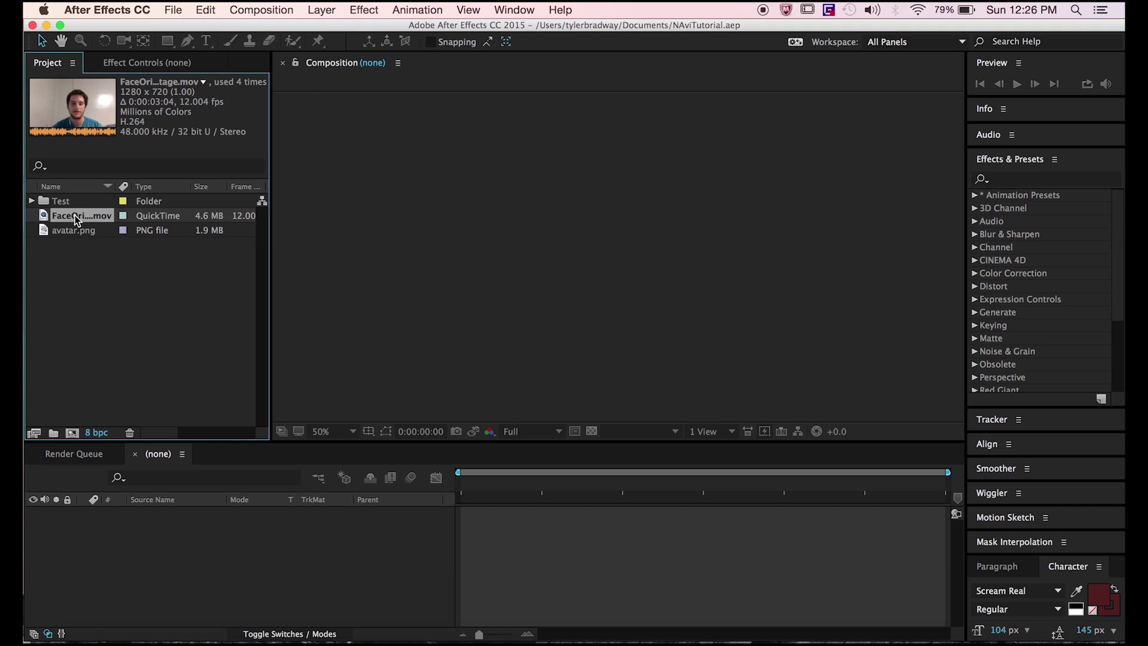
left_click_drag(74, 216, 72, 436)
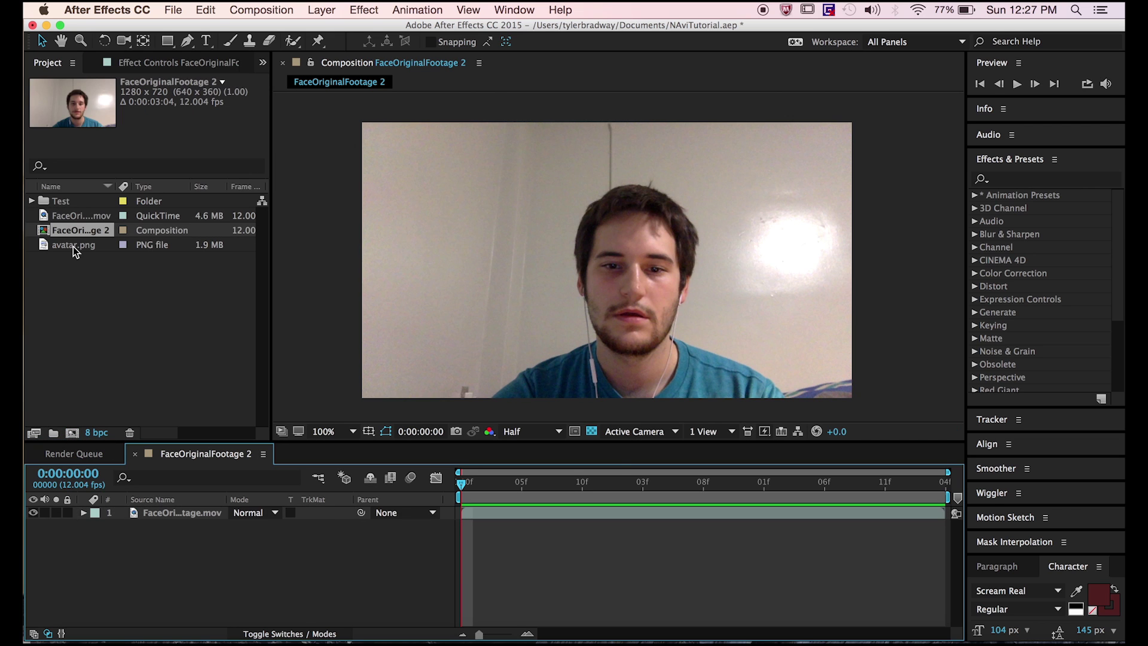
left_click_drag(71, 243, 140, 510)
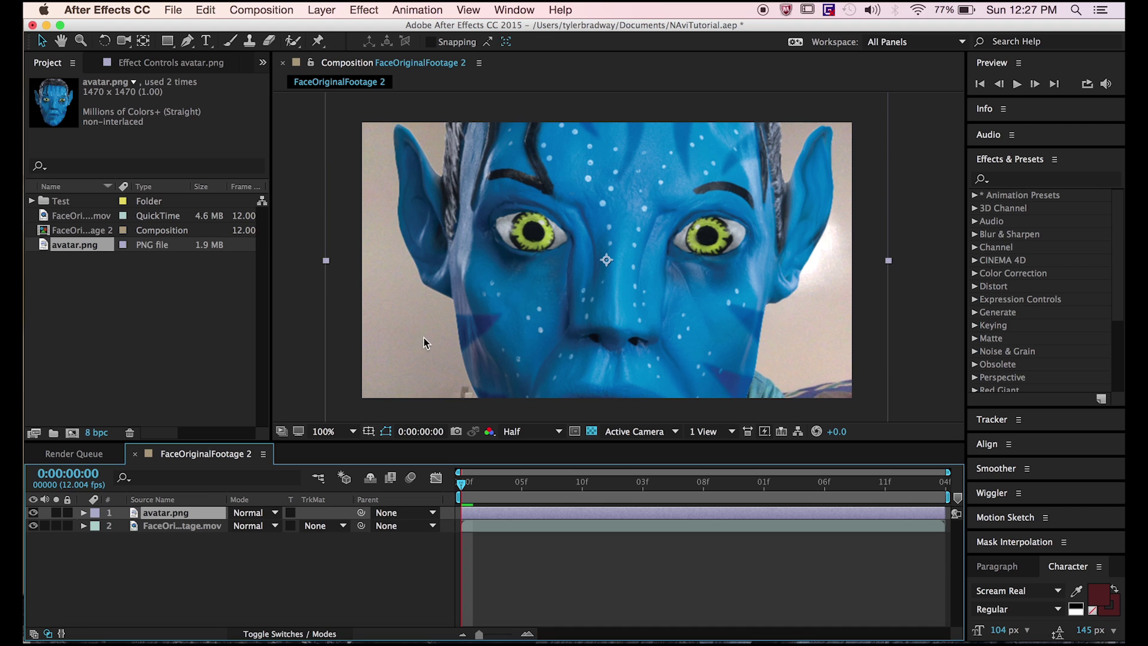
Step: Shrink and position the avatar face over the person's face, at 64% opacity to align
left_click_drag(324, 257, 508, 259)
left_click_drag(584, 281, 607, 284)
key("t")
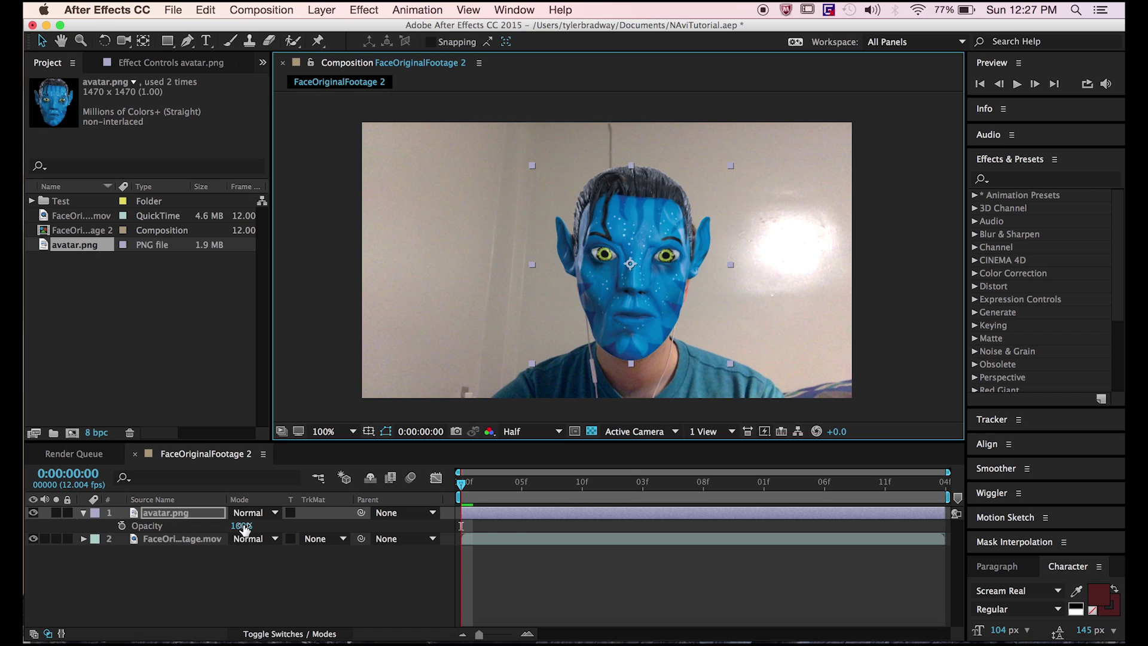
left_click_drag(242, 526, 220, 526)
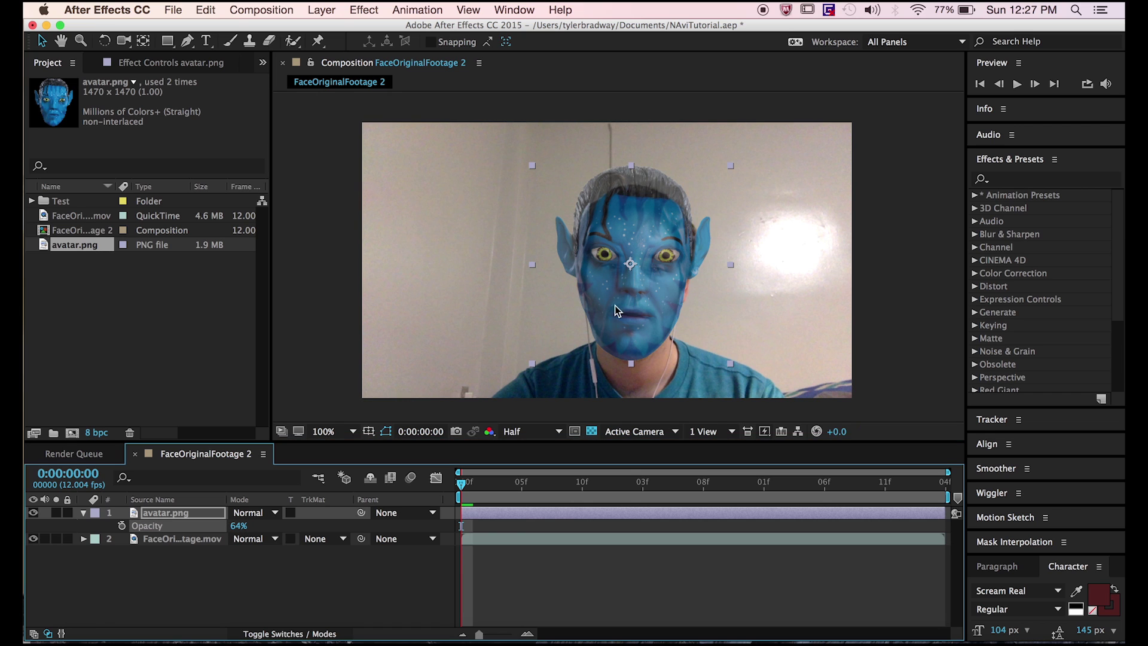
left_click_drag(615, 305, 617, 316)
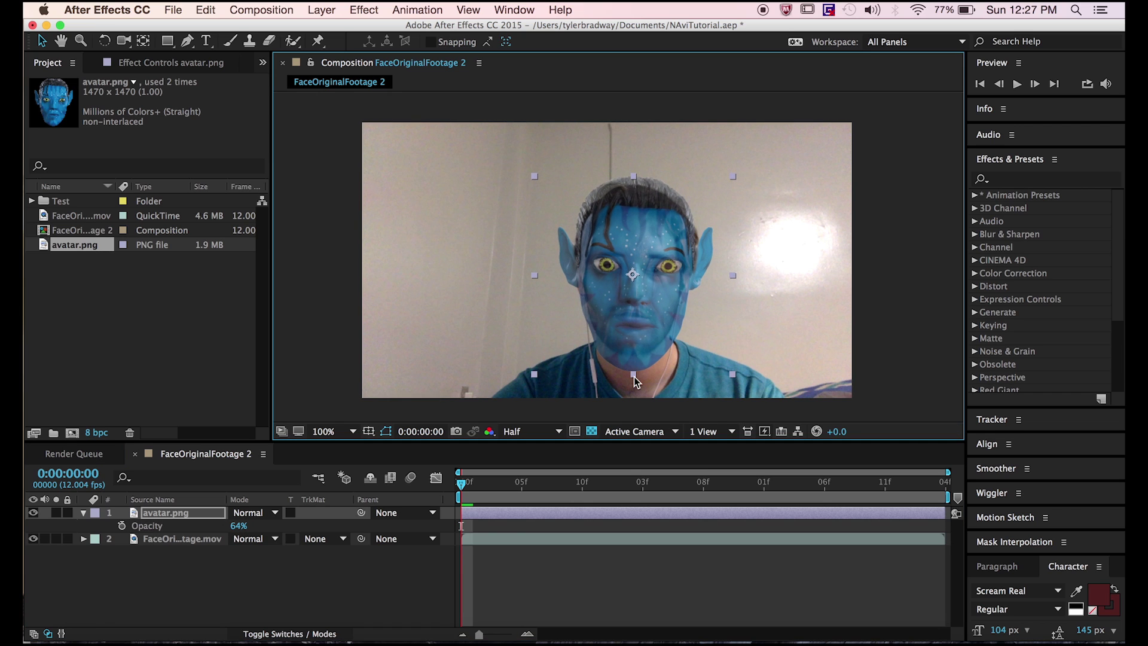
left_click_drag(634, 374, 634, 368)
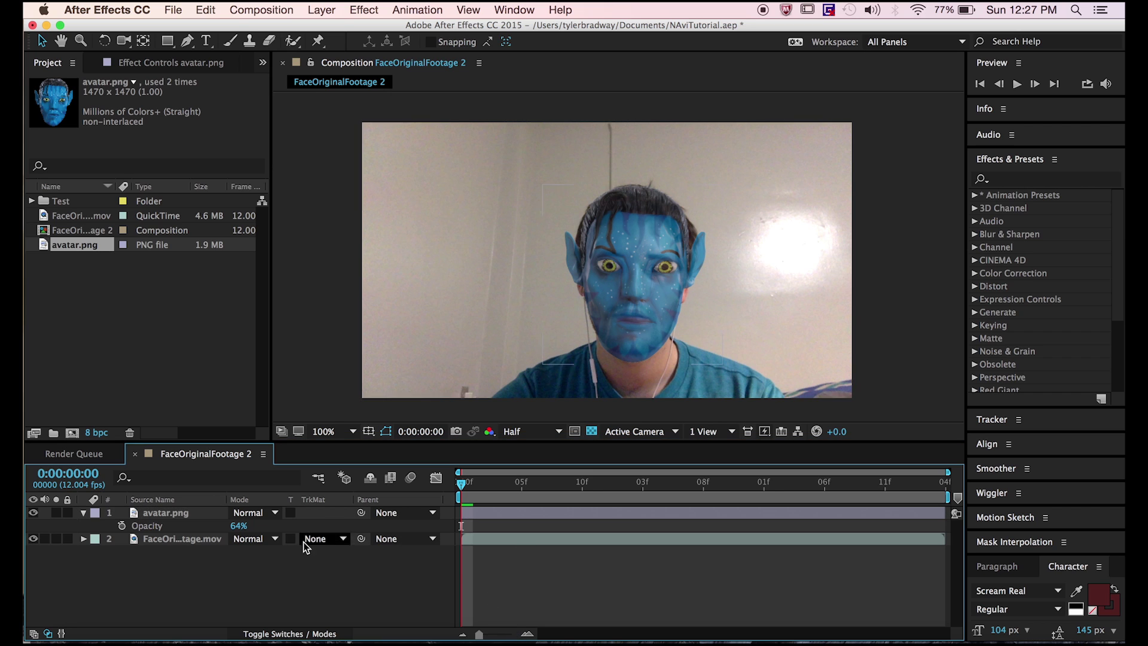
Step: Restore the avatar to 100% opacity and pre-compose it as 'Avatar Mask', moving all attributes
left_click_drag(239, 526, 818, 552)
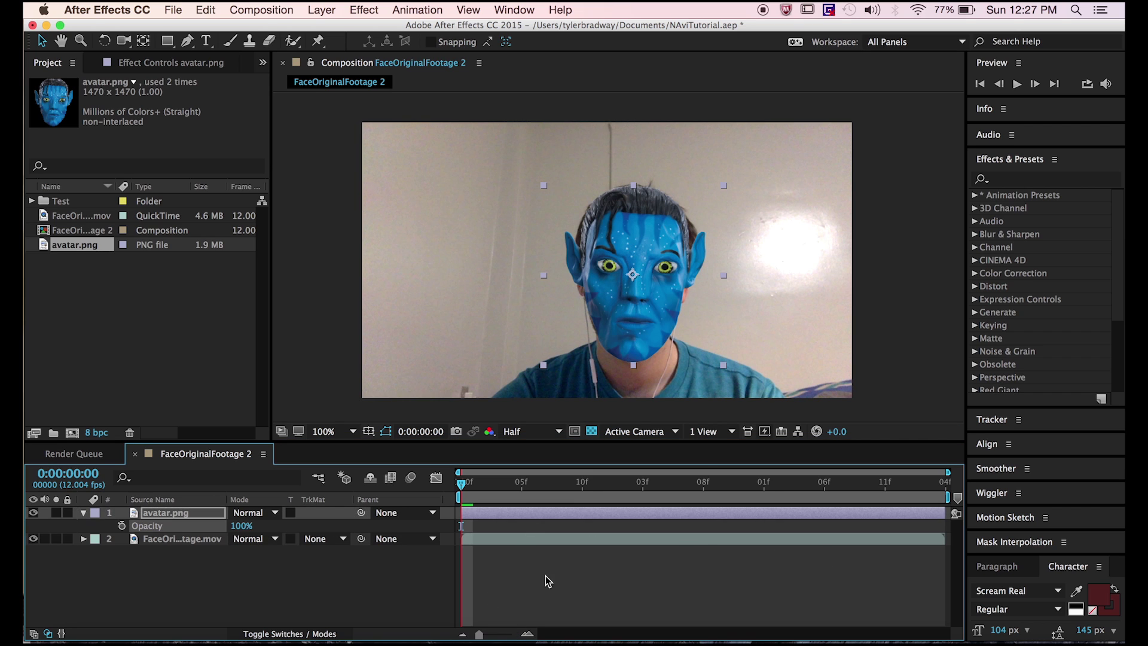
right_click(504, 508)
left_click(572, 509)
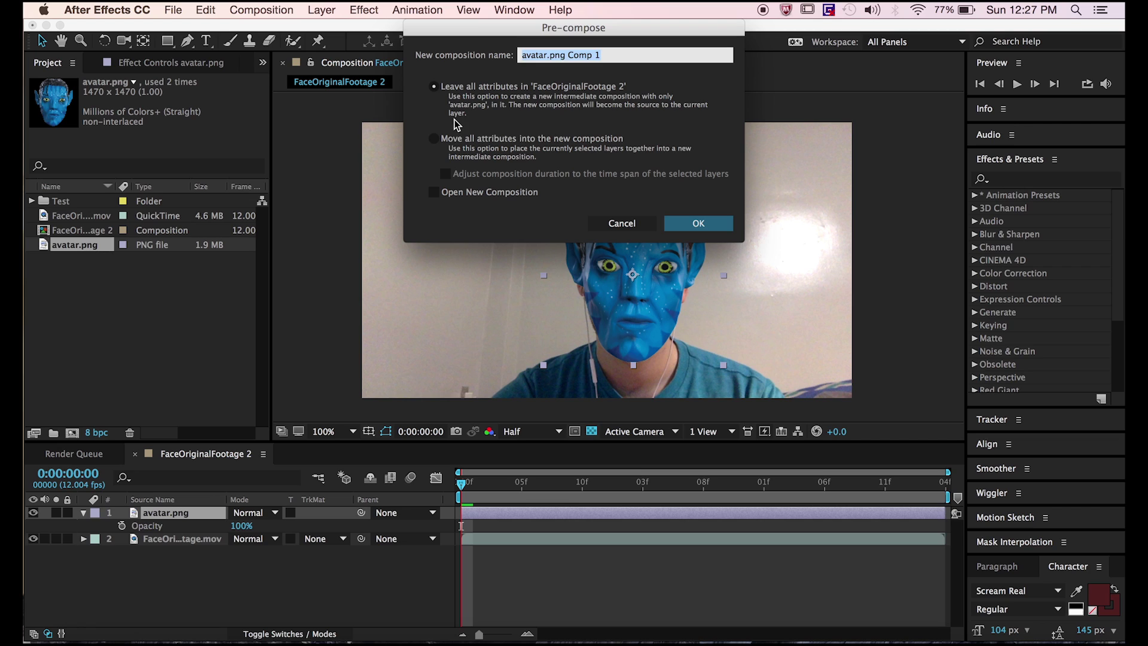
left_click(434, 139)
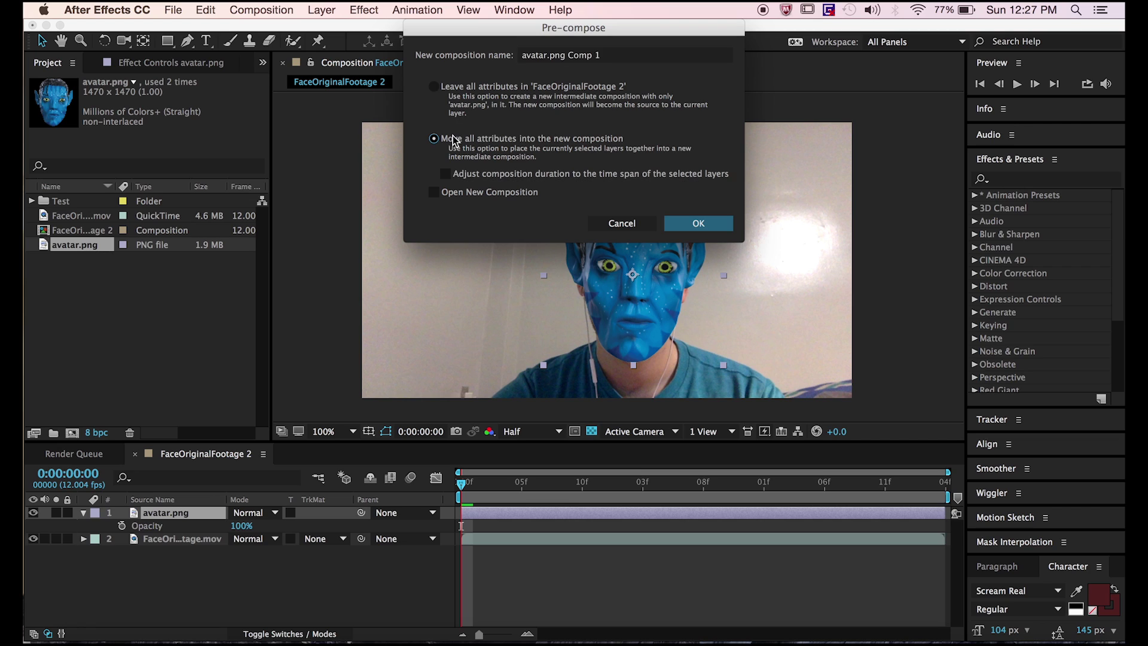
left_click(622, 59)
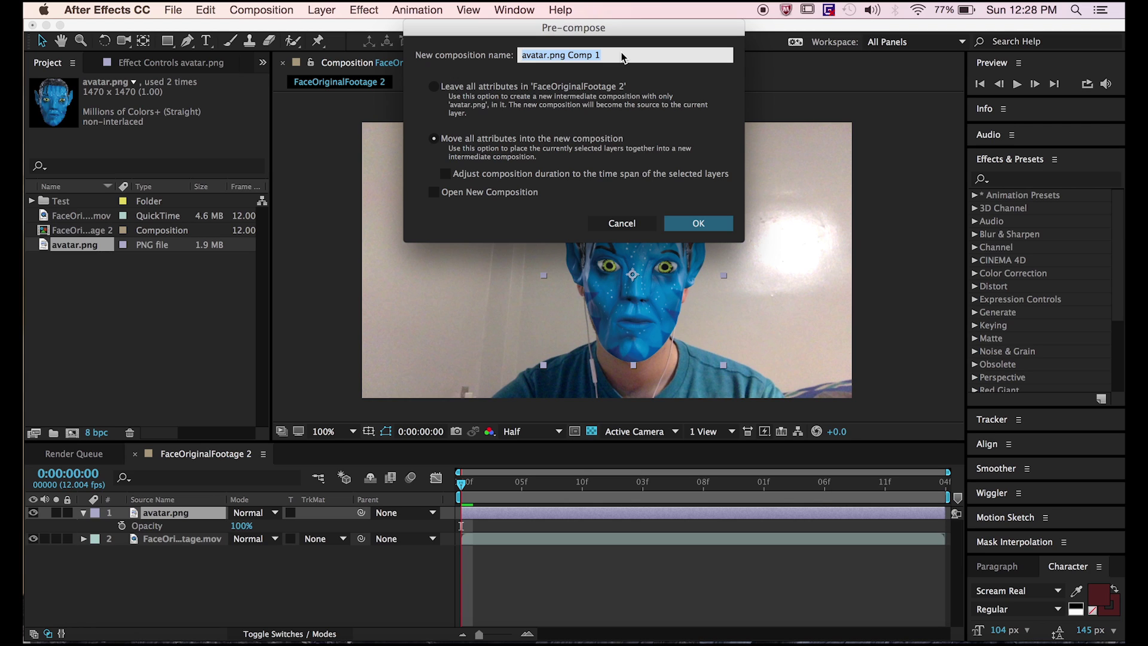
type("Mask")
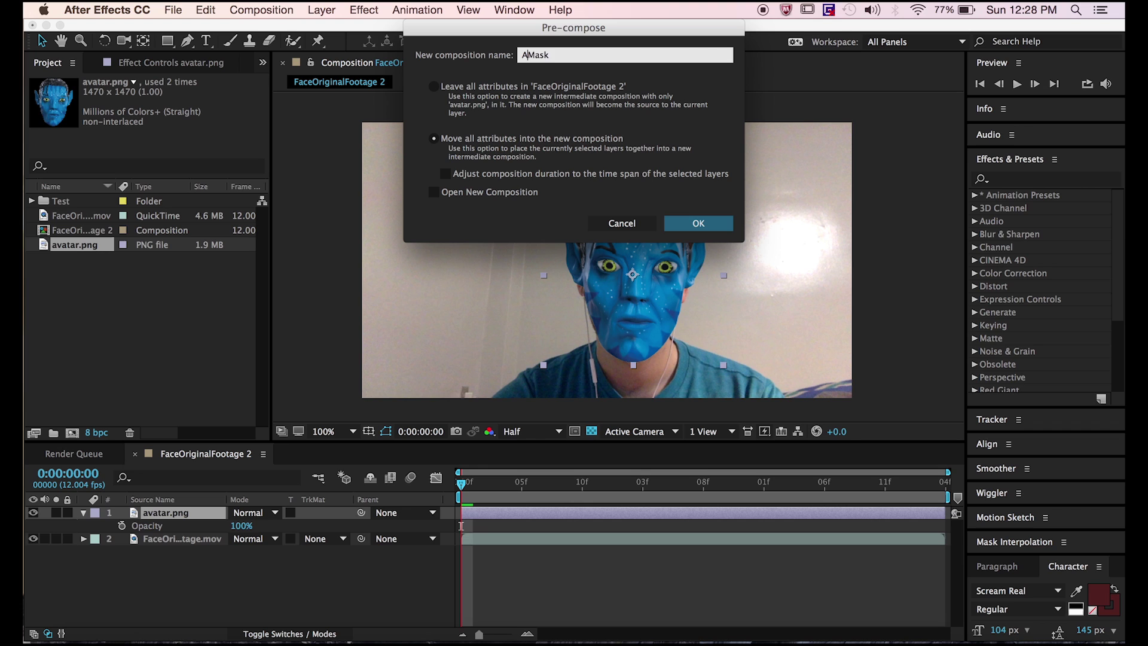
key("Left")
key("Left")
key("Left")
key("Left")
type("Avatar")
left_click(691, 226)
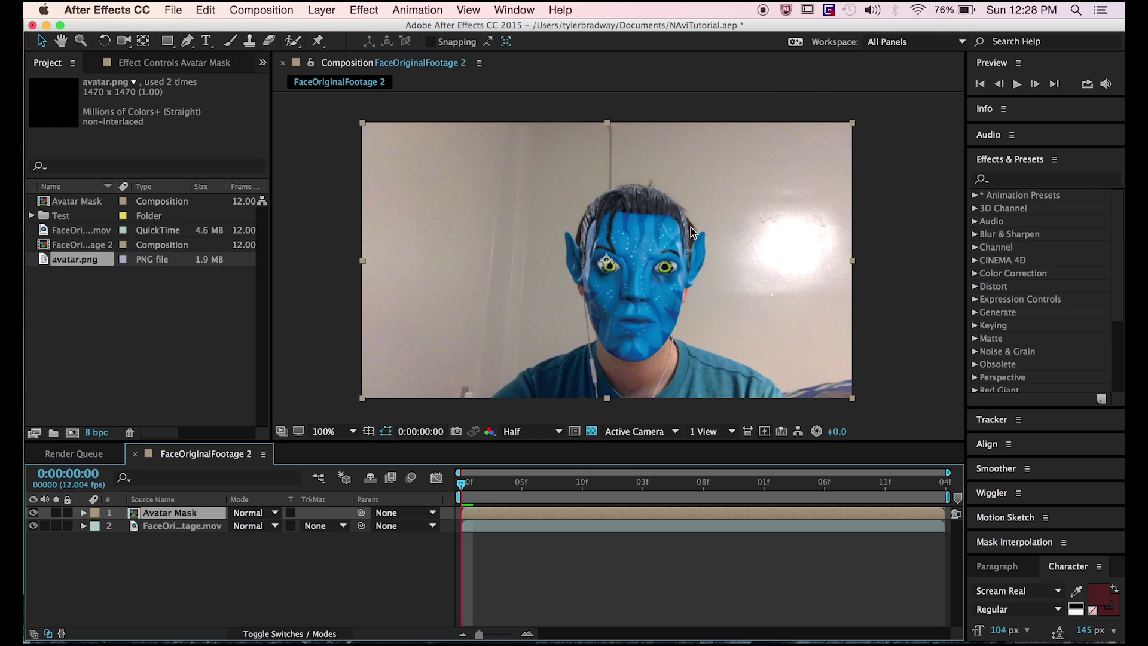
Step: Inside Avatar Mask, draw an ellipse mask over the left eye set to Subtract
left_click(633, 549)
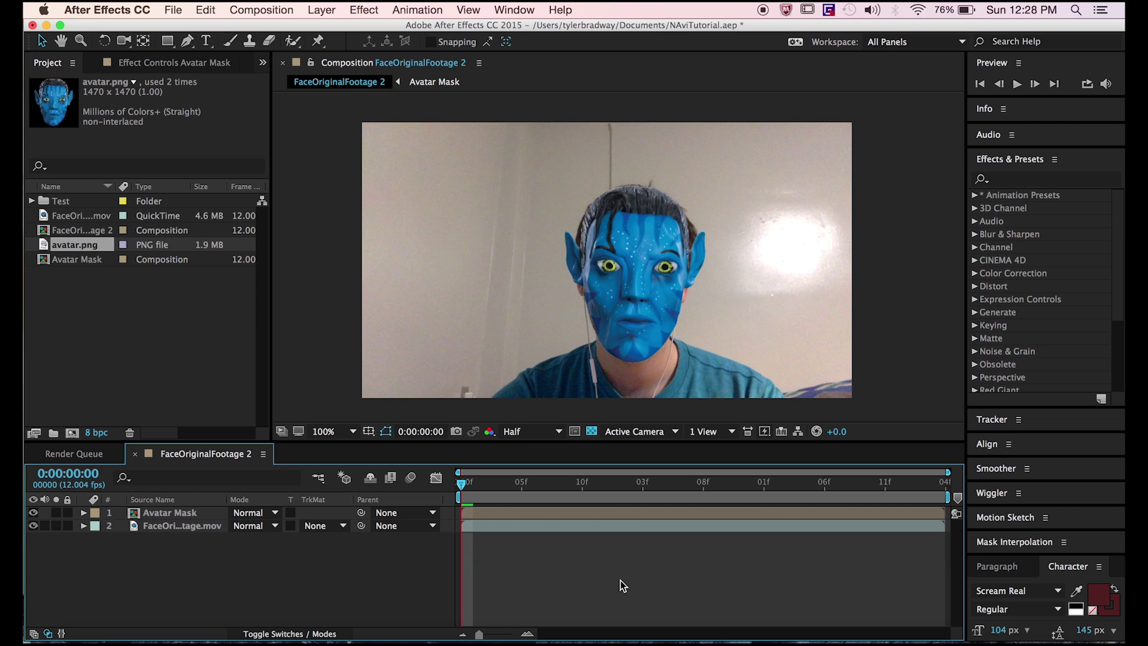
double_click(512, 511)
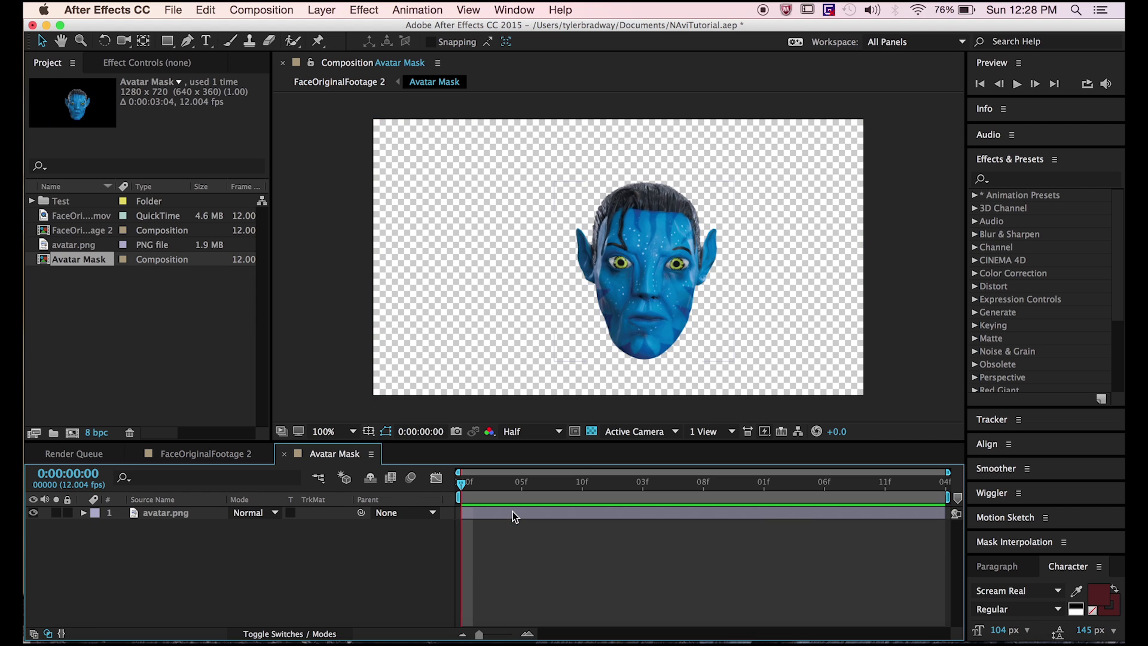
scroll(721, 261, "up", 2)
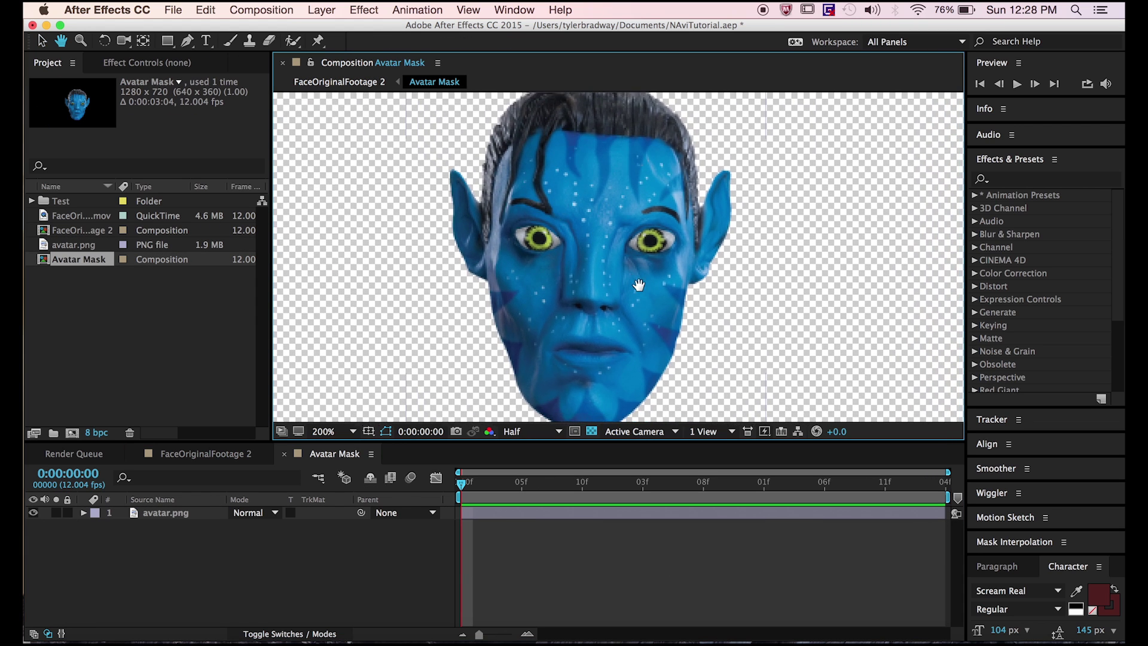
left_click_drag(167, 41, 214, 72)
mouse_move(501, 199)
left_mouse_down()
mouse_move(557, 247)
mouse_move(643, 246)
left_mouse_up()
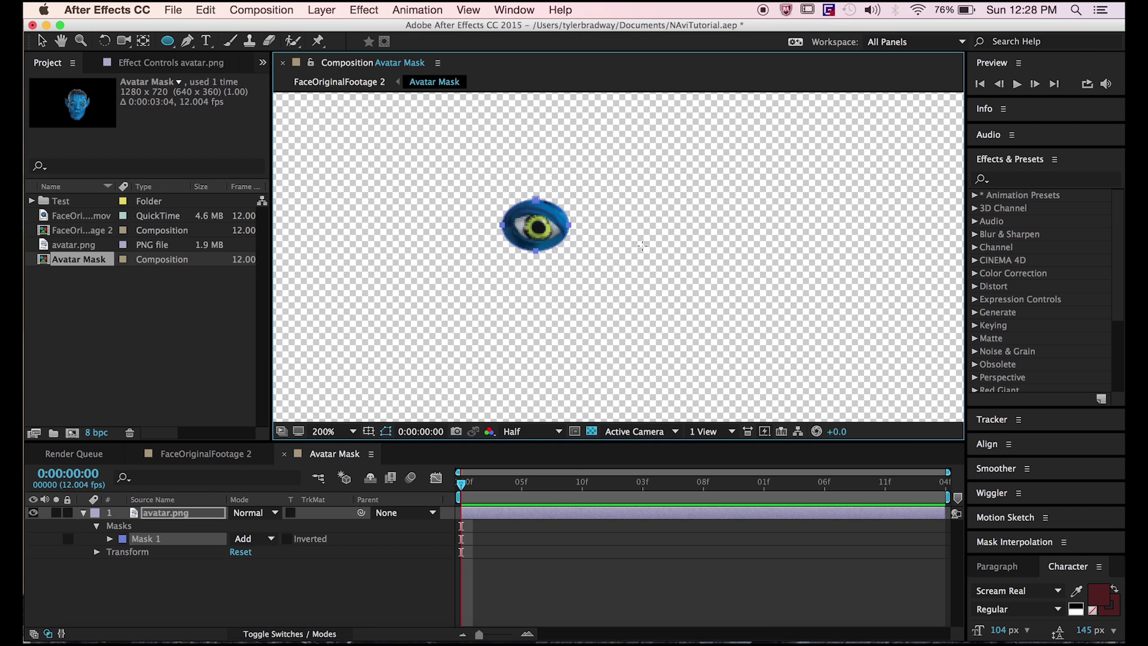
left_click(256, 540)
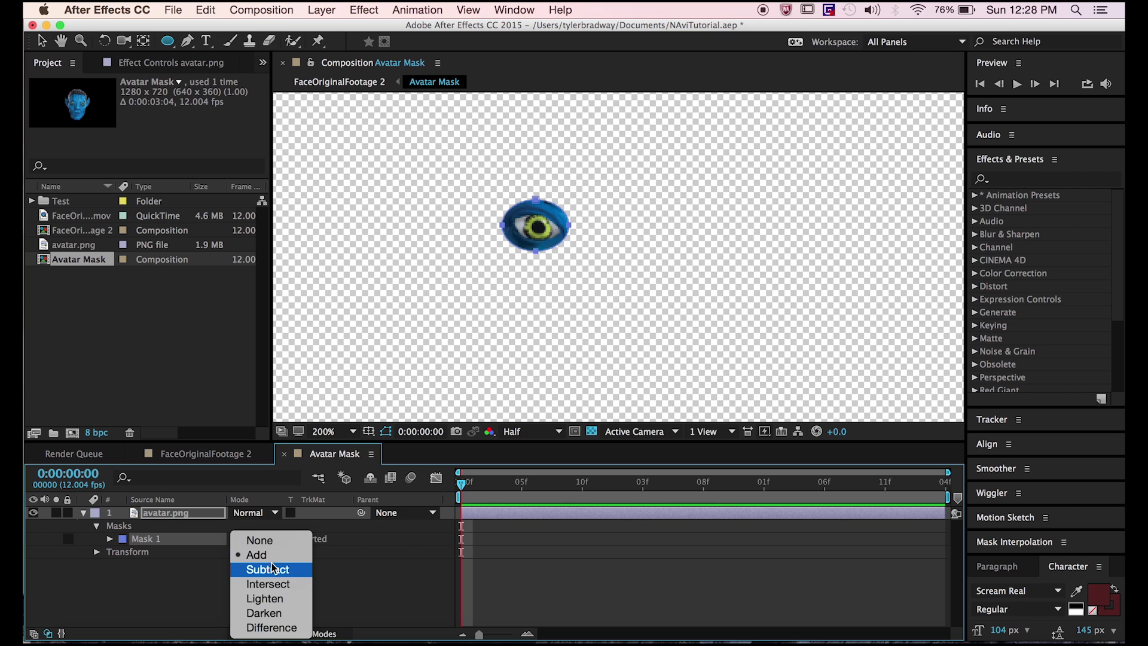
left_click(267, 569)
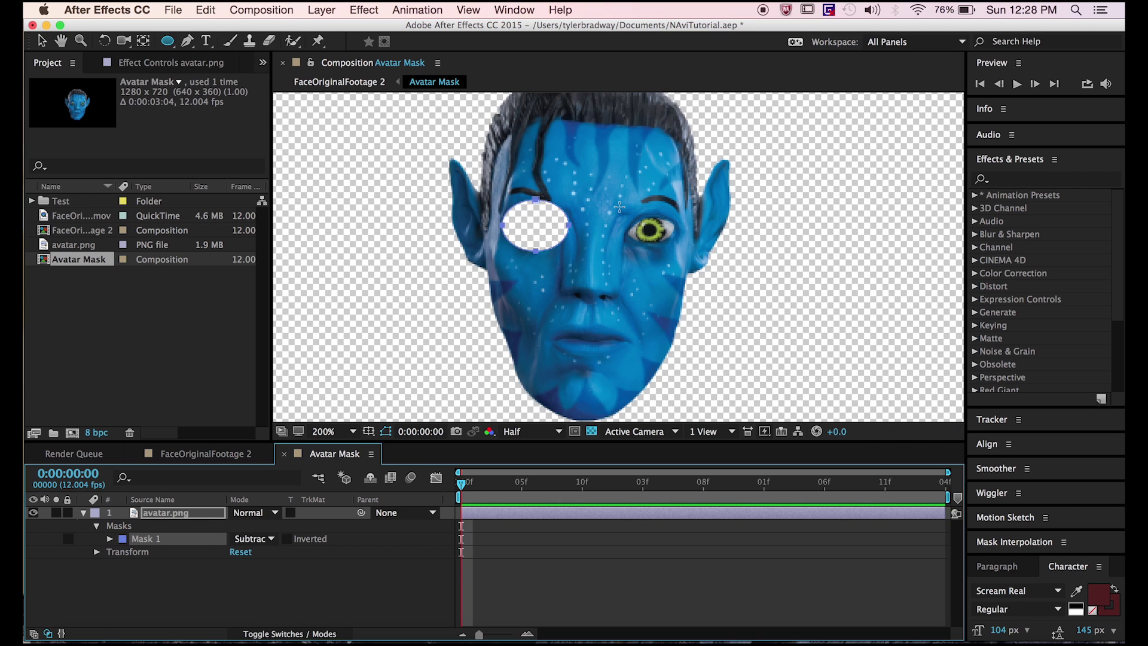
Step: Add ellipse masks for the right eye and mouth, with all three masks set to Subtract
left_click_drag(620, 207, 683, 254)
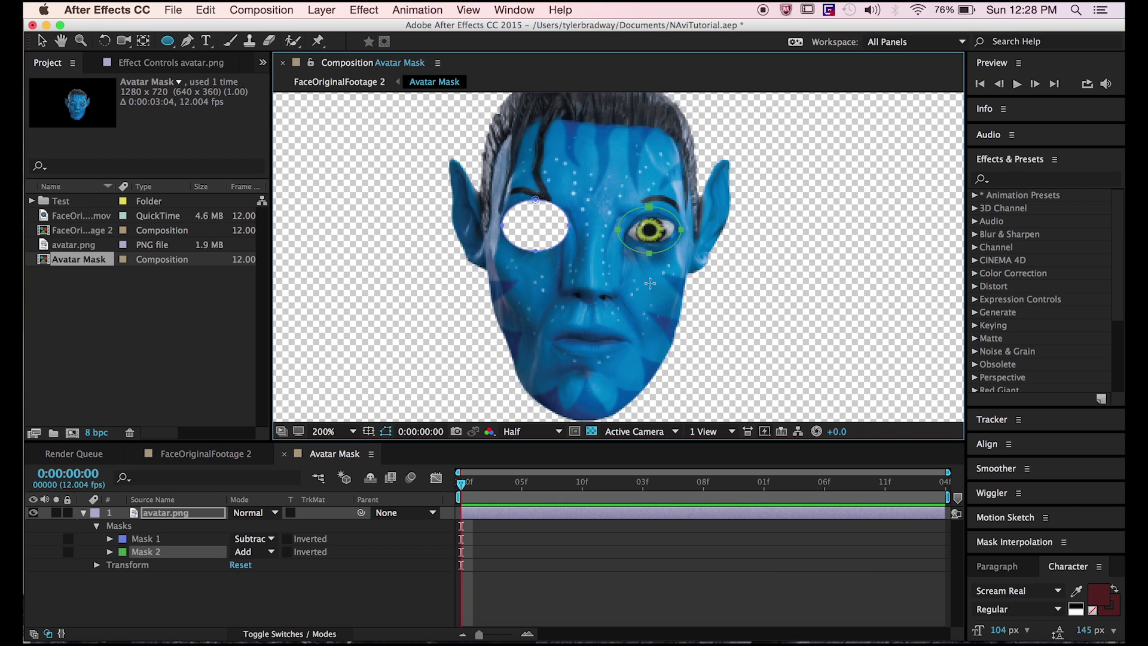
left_click_drag(547, 323, 629, 355)
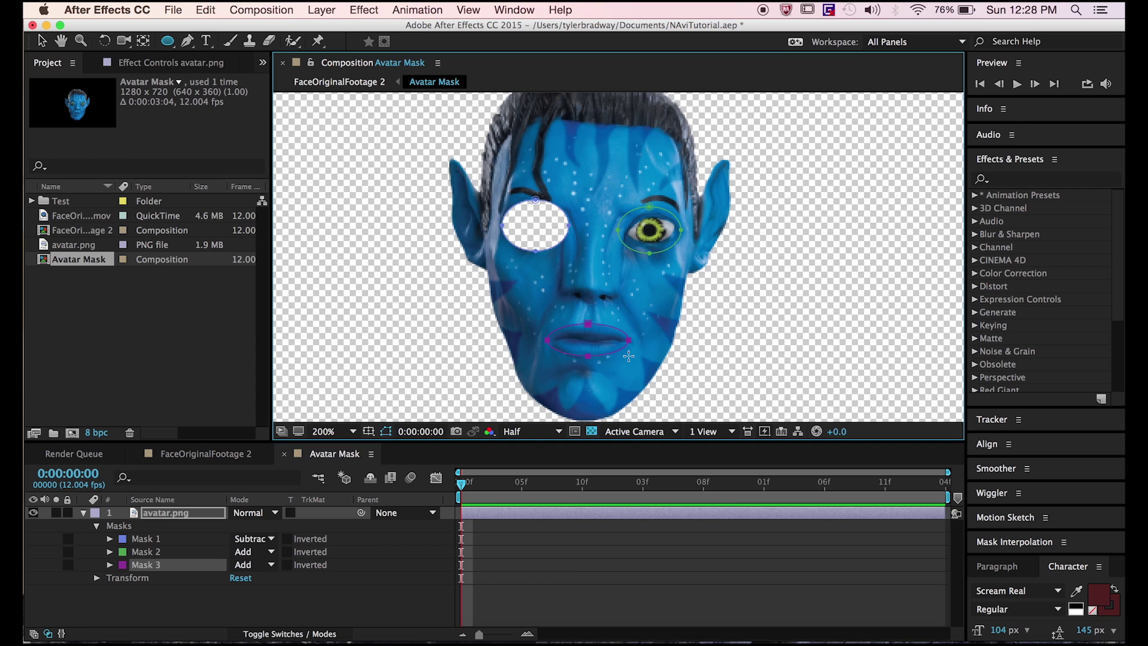
key("m")
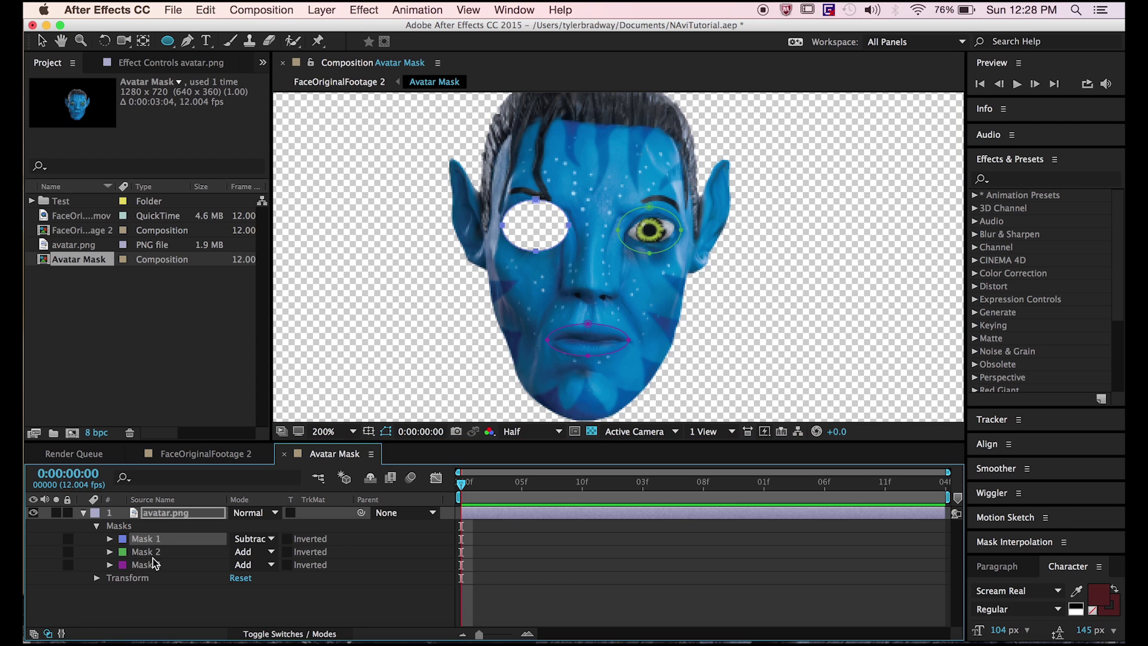
left_click(152, 565)
key("super+a")
left_click(251, 577)
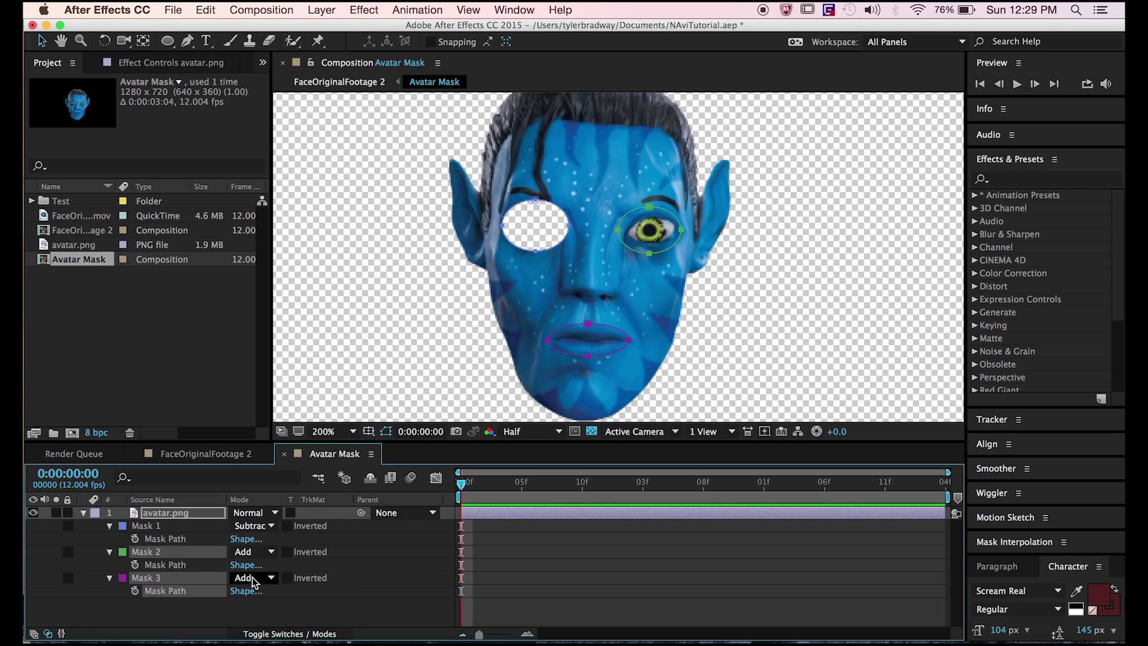
left_click(268, 570)
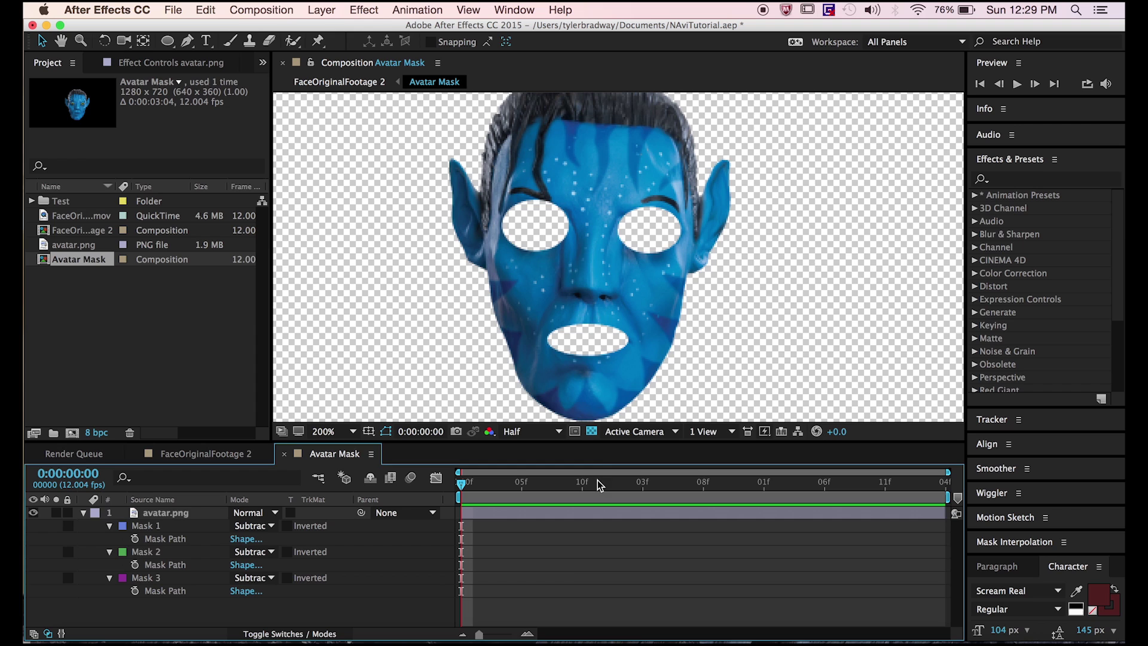
Step: Reshape the eye holes narrower and widen the right-eye and mouth holes
left_click_drag(650, 253, 646, 251)
left_click_drag(536, 199, 537, 211)
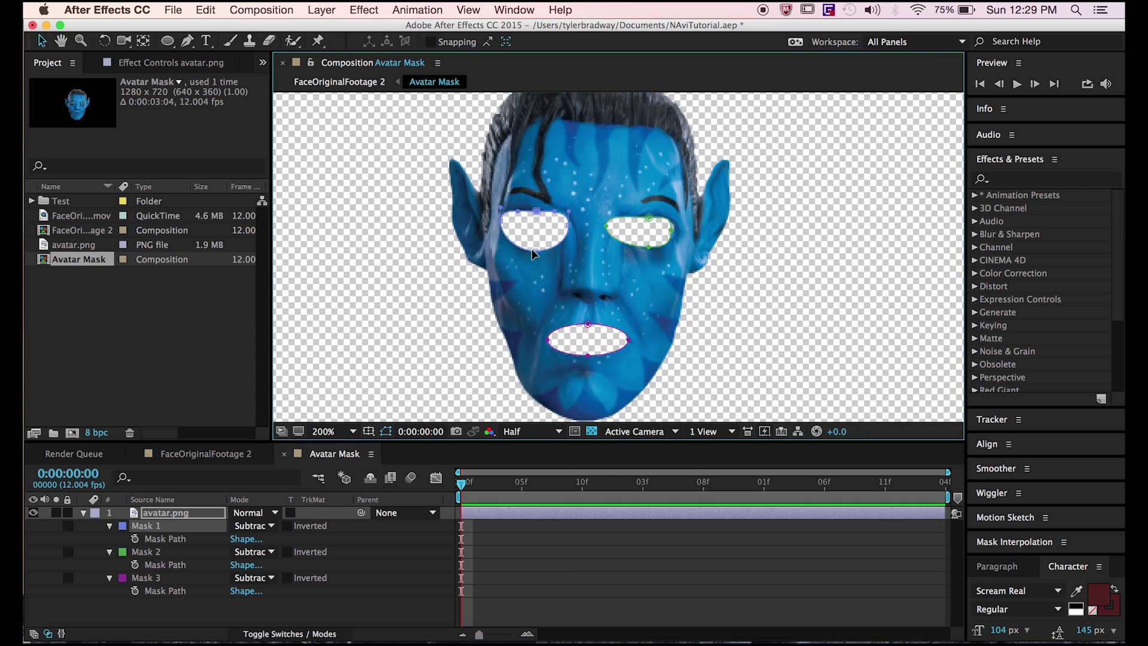
left_click_drag(536, 252, 535, 238)
left_click(616, 219)
left_click_drag(672, 230, 675, 228)
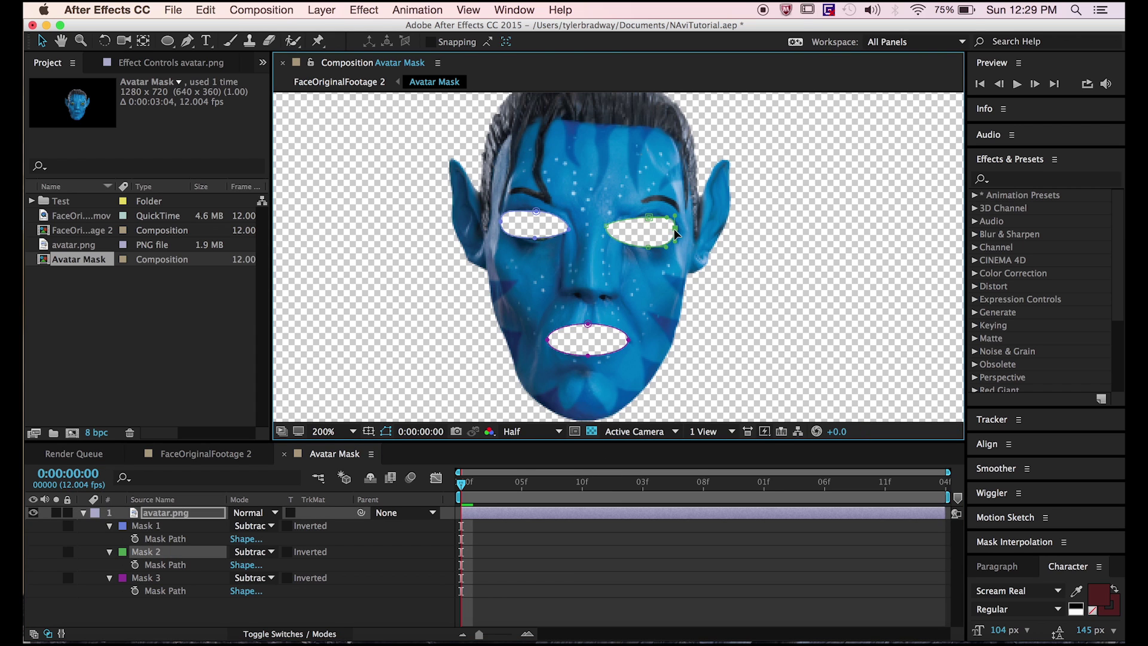
left_click_drag(628, 340, 588, 346)
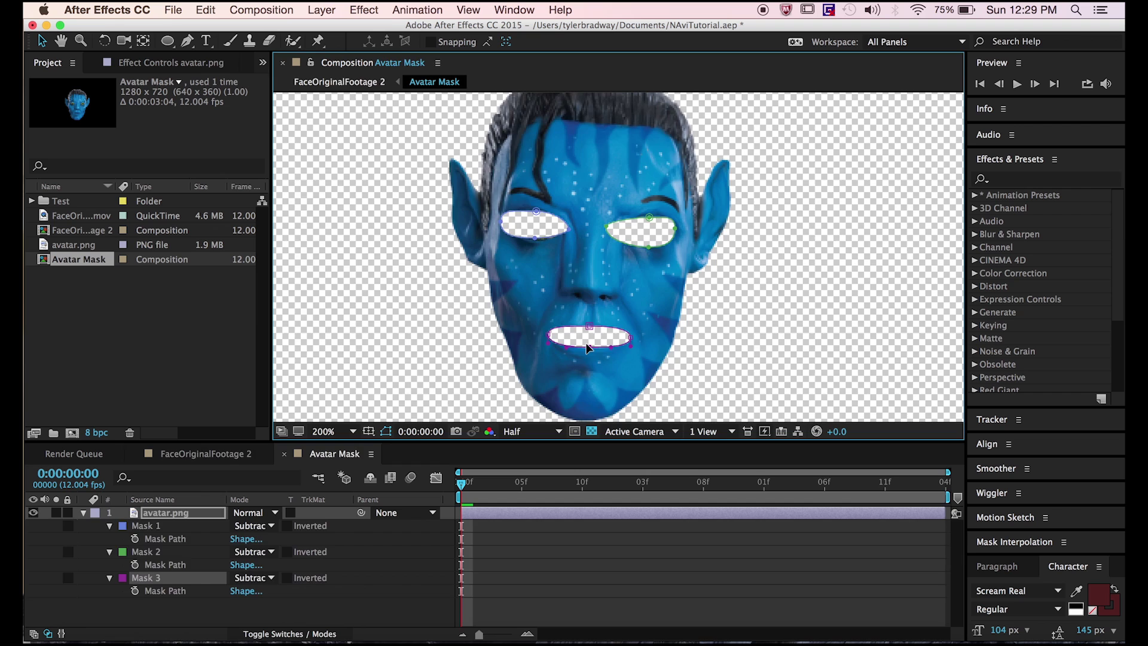
Step: Feather all three masks to 34 px and return to the footage layer in FaceOriginalFootage 2
key("shift+comma")
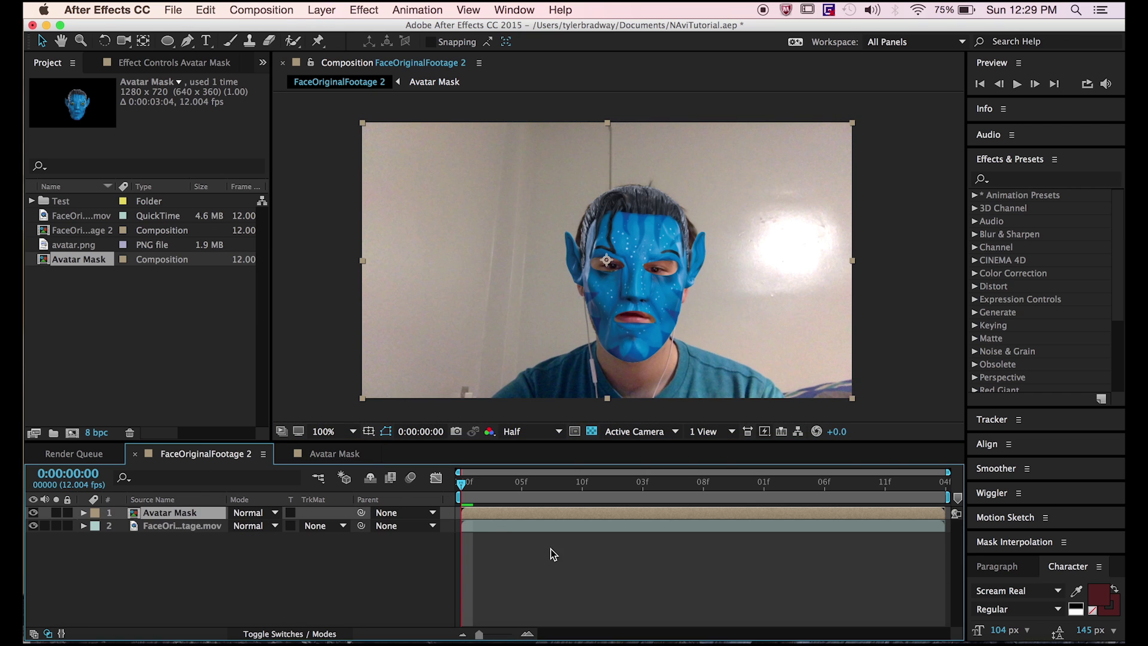
left_click(299, 456)
left_click(161, 526)
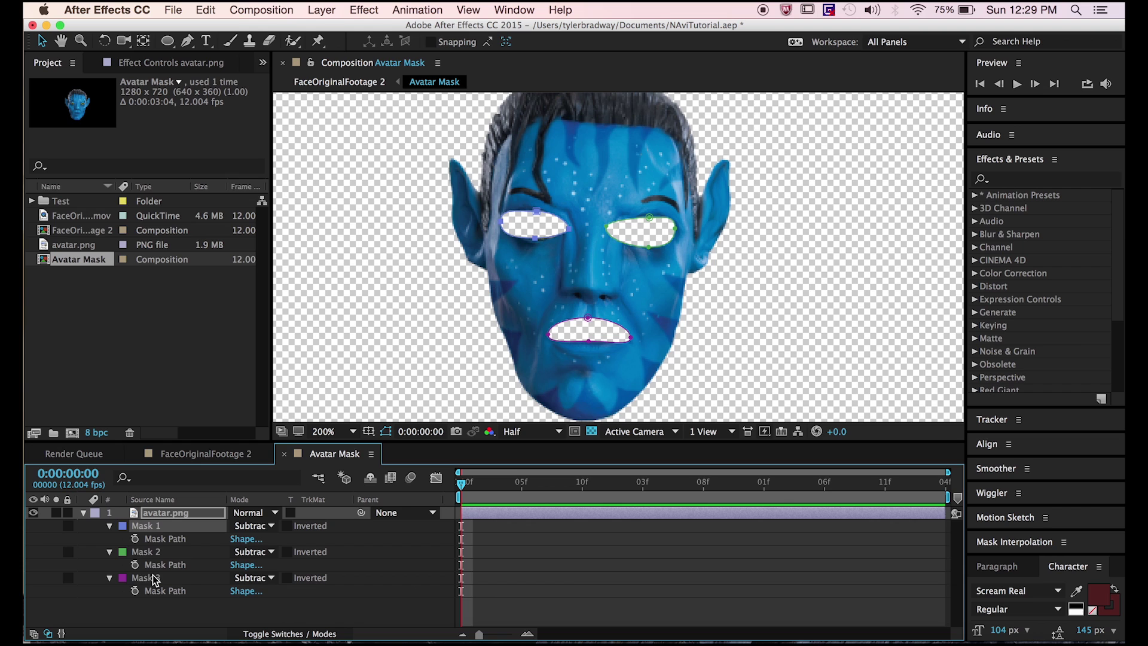
left_click(154, 580, "shift")
key("f")
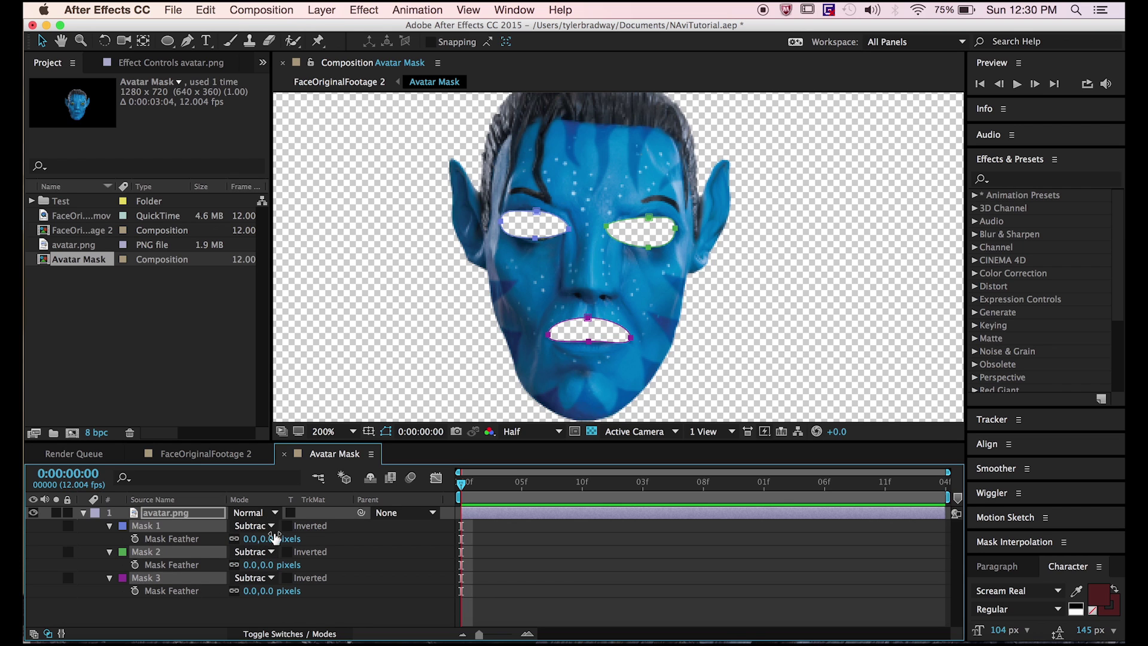
left_click_drag(275, 540, 290, 540)
left_click(582, 533)
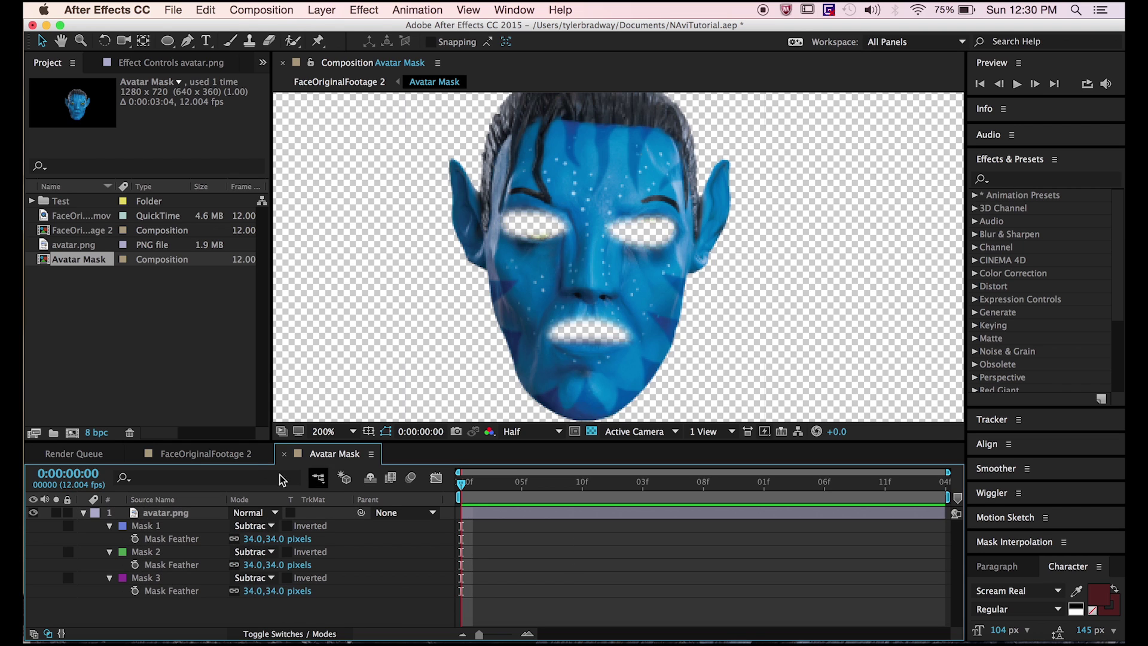
left_click(239, 455)
left_click(195, 526)
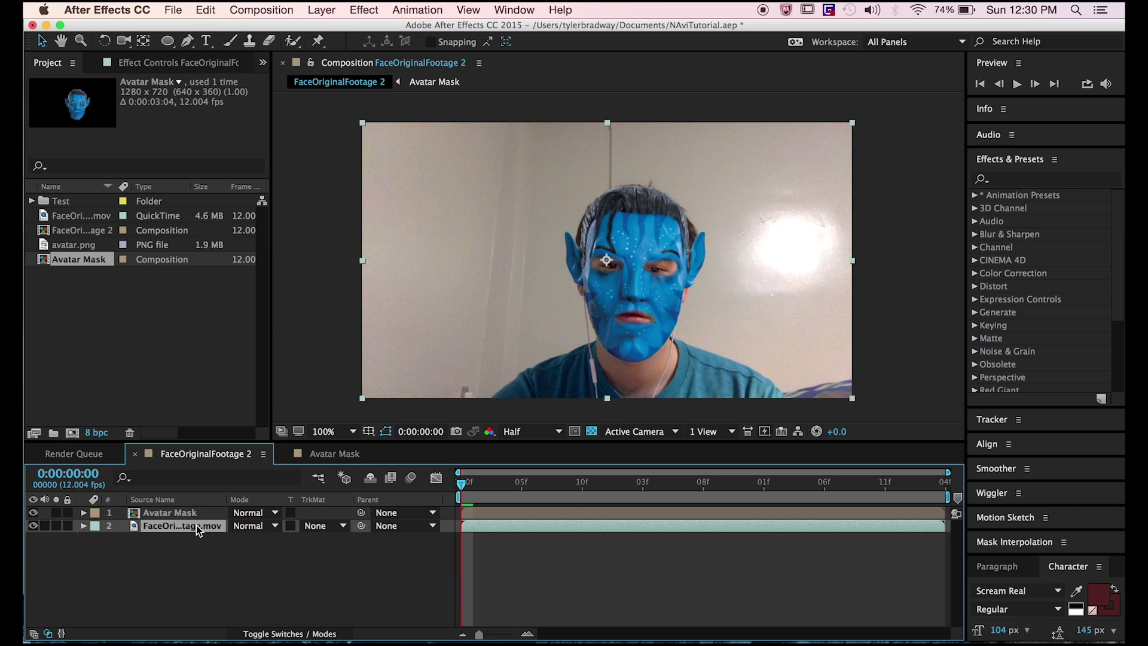
Step: Hide the Avatar Mask layer and draw an elliptical mask around the face on the footage
left_click(33, 512)
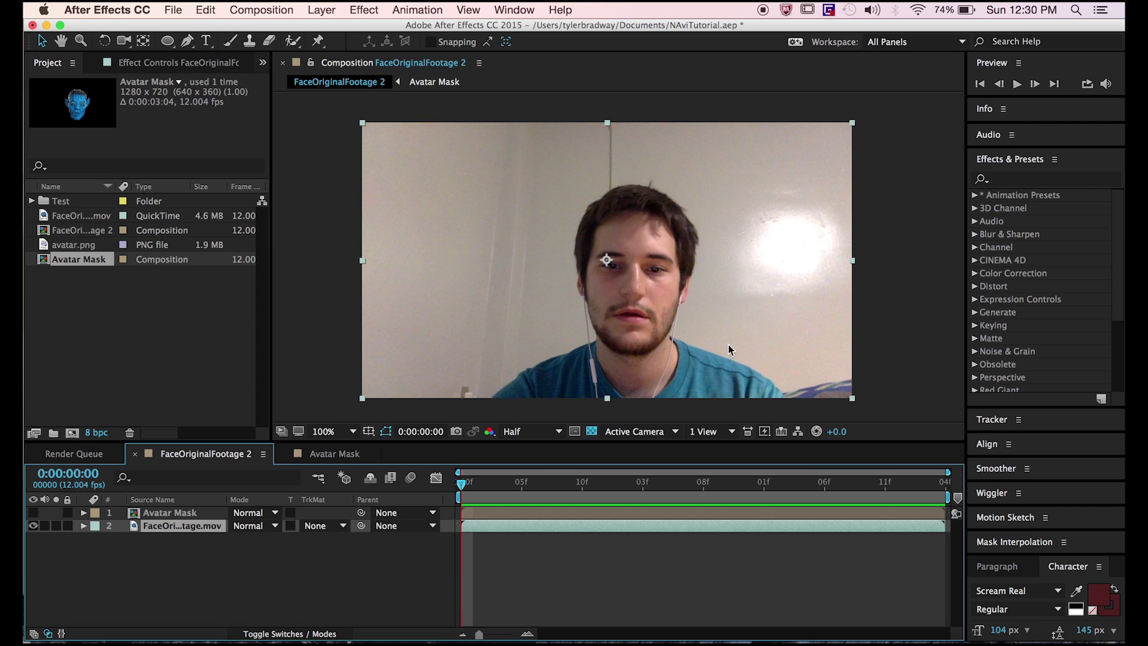
scroll(664, 290, "up", 1)
left_click(171, 41)
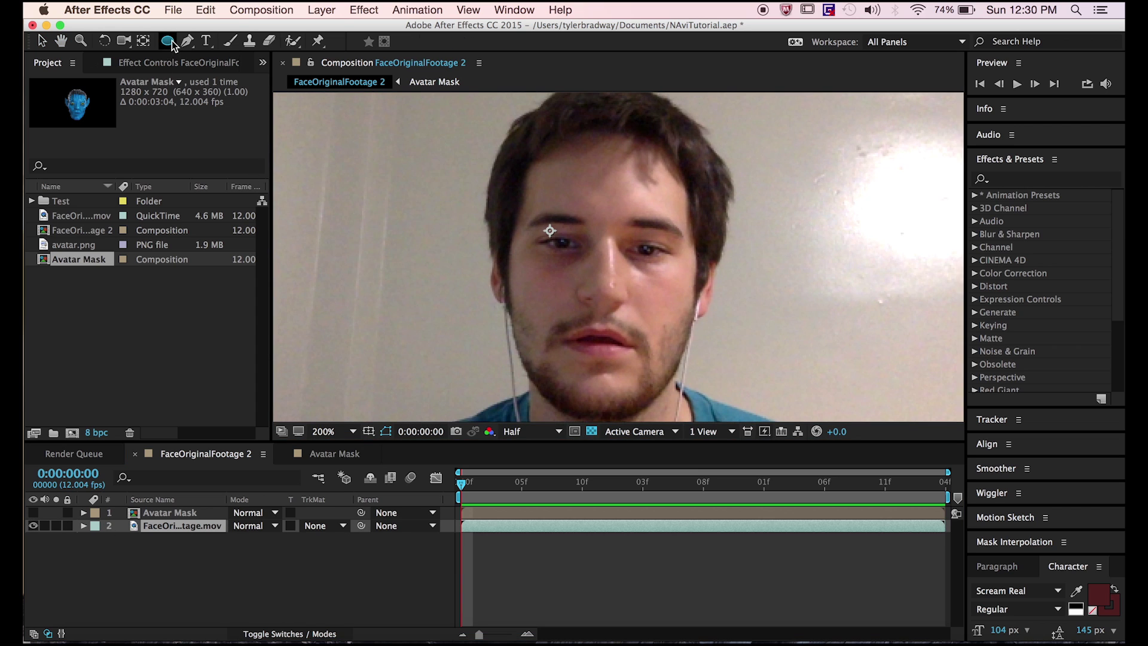
scroll(522, 198, "down", 1)
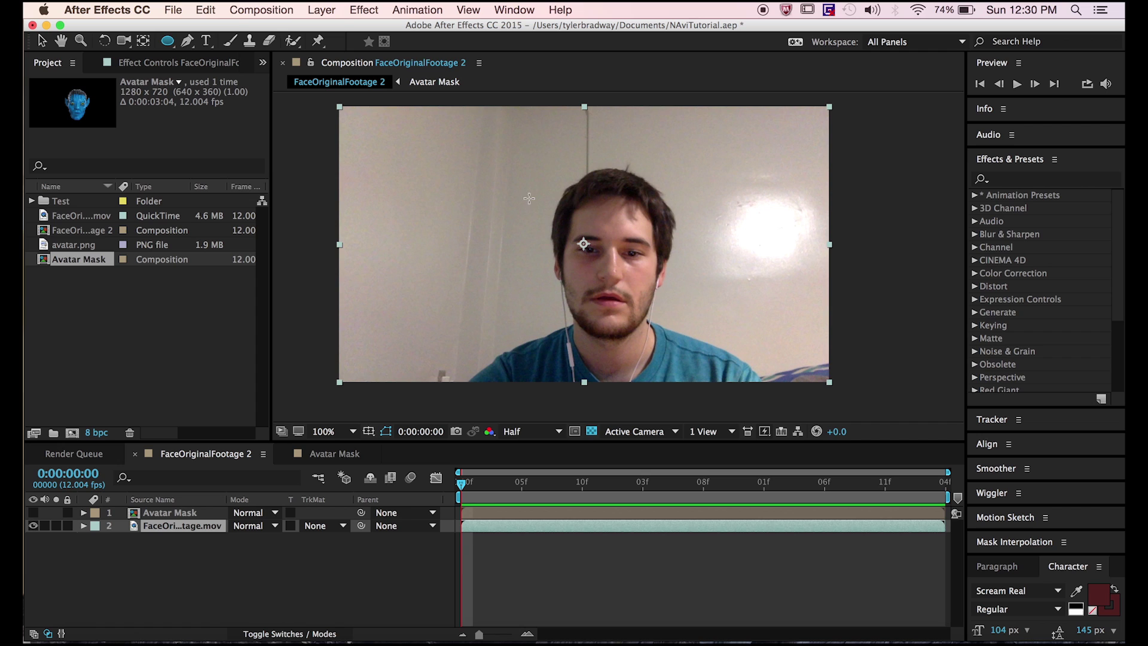
left_click_drag(541, 163, 674, 339)
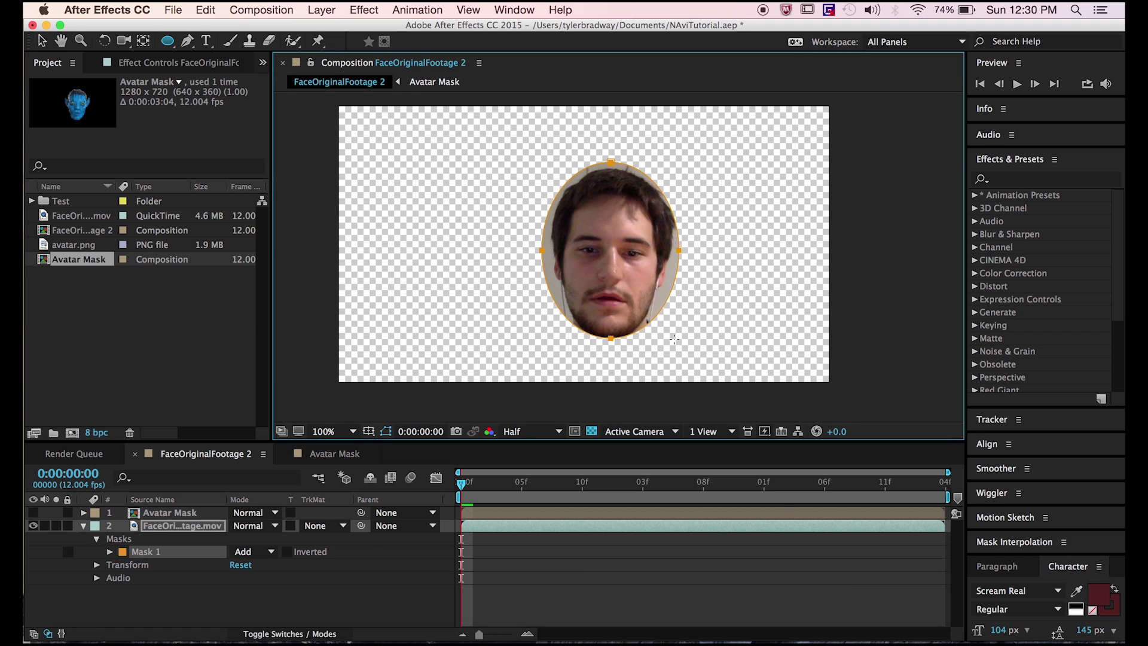
key("v")
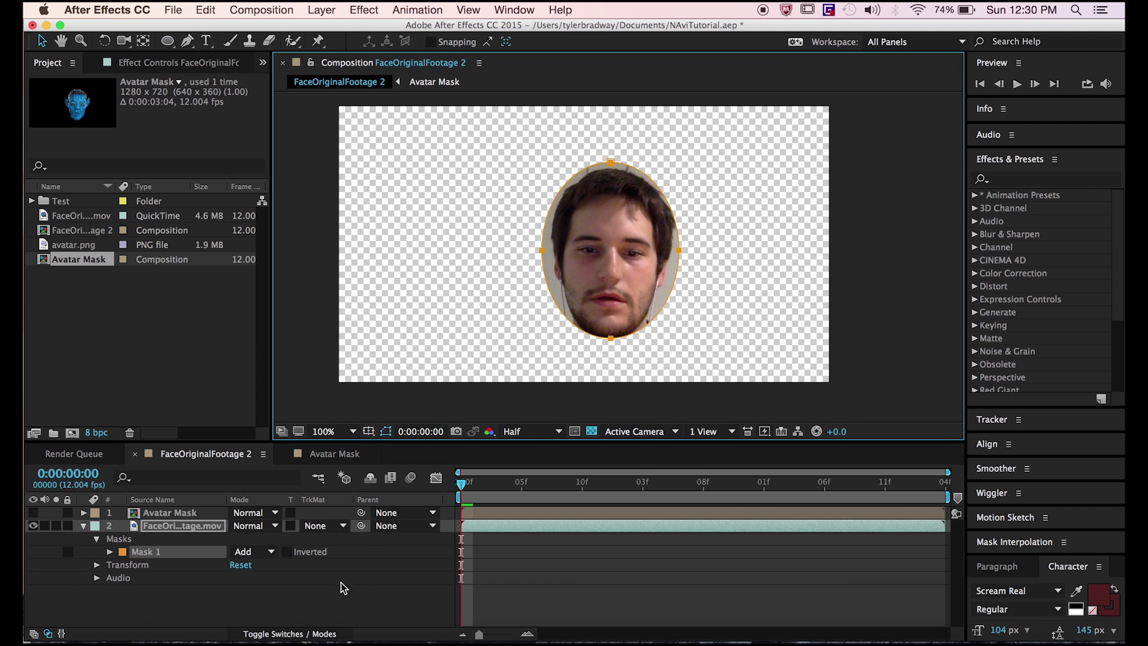
Step: Set Mask 1's mode to None and select it for face tracking
left_click(265, 555)
left_click(262, 541)
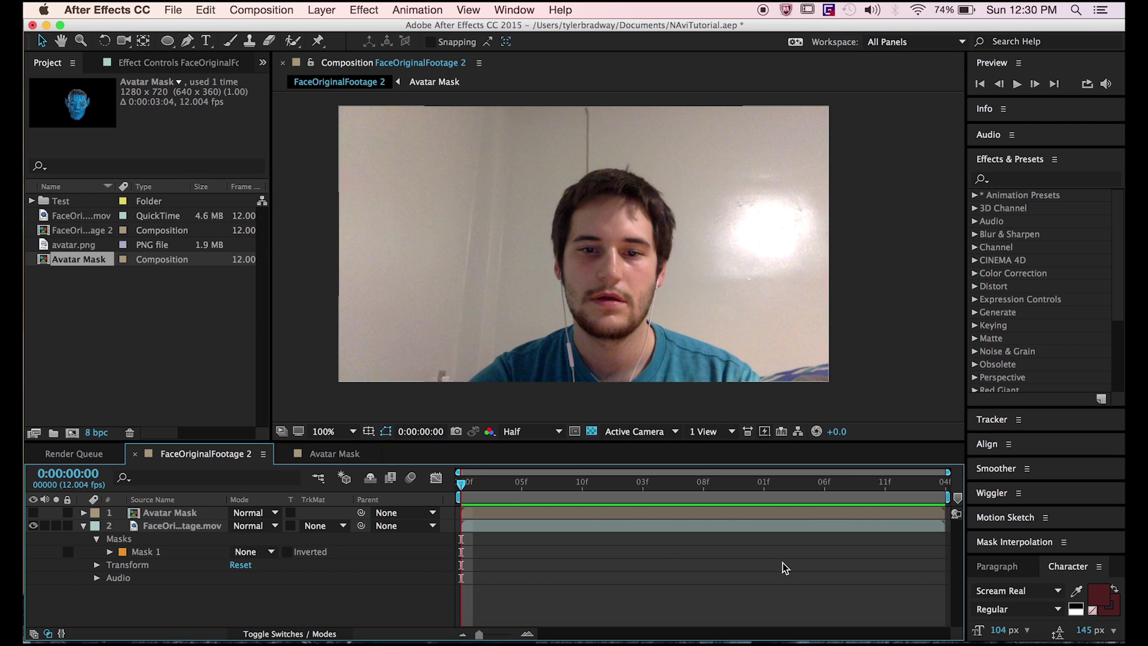
left_click(590, 531)
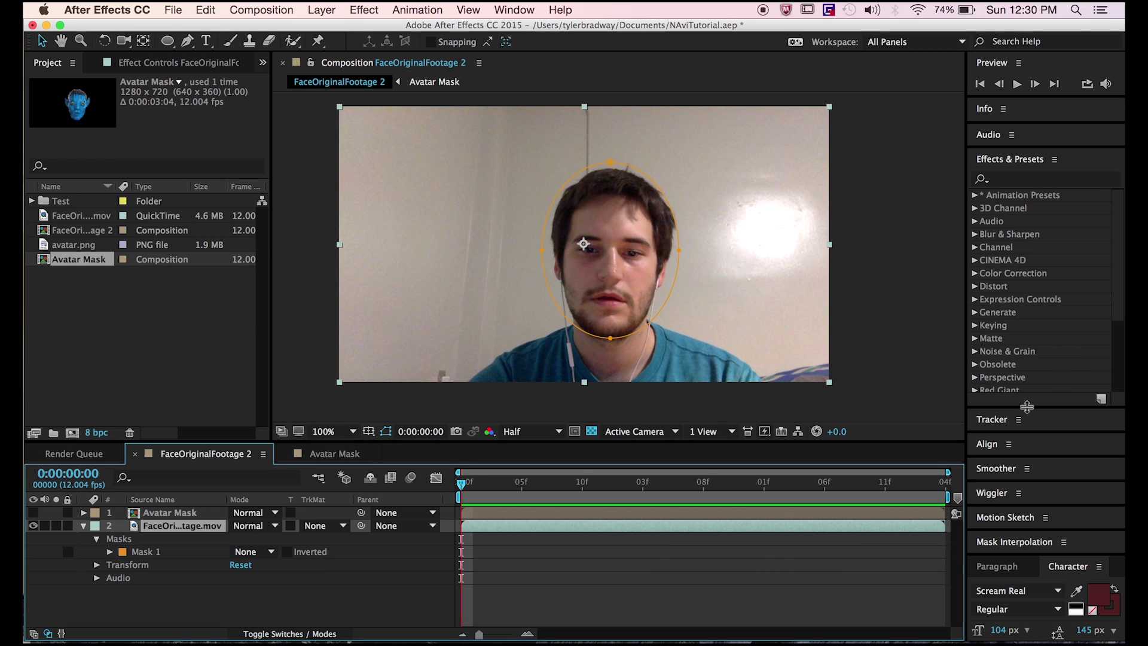
left_click_drag(1027, 412, 1026, 299)
left_click(175, 551)
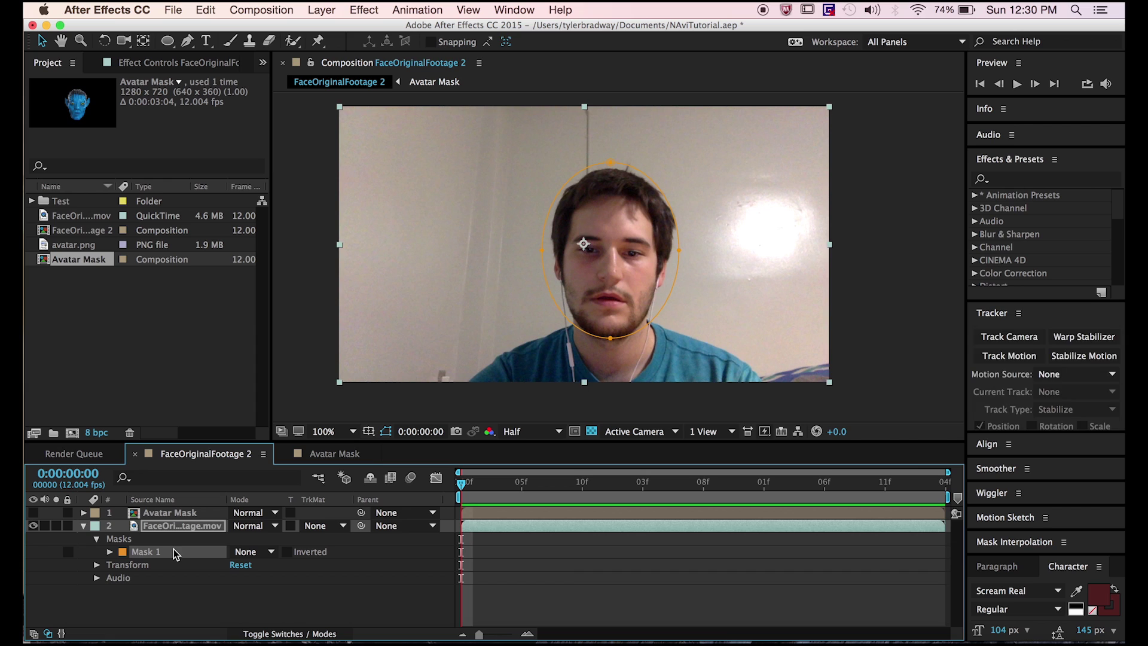
Step: Analyze Mask 1 forward using Face Tracking (Detailed Features)
left_click(1055, 358)
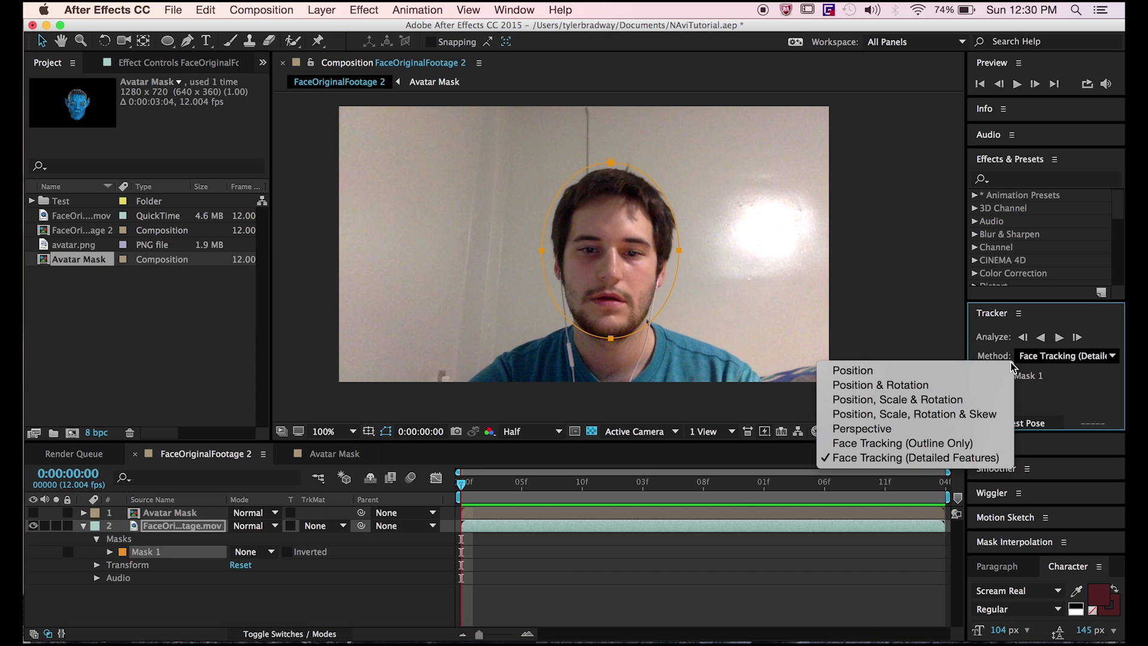
left_click(971, 459)
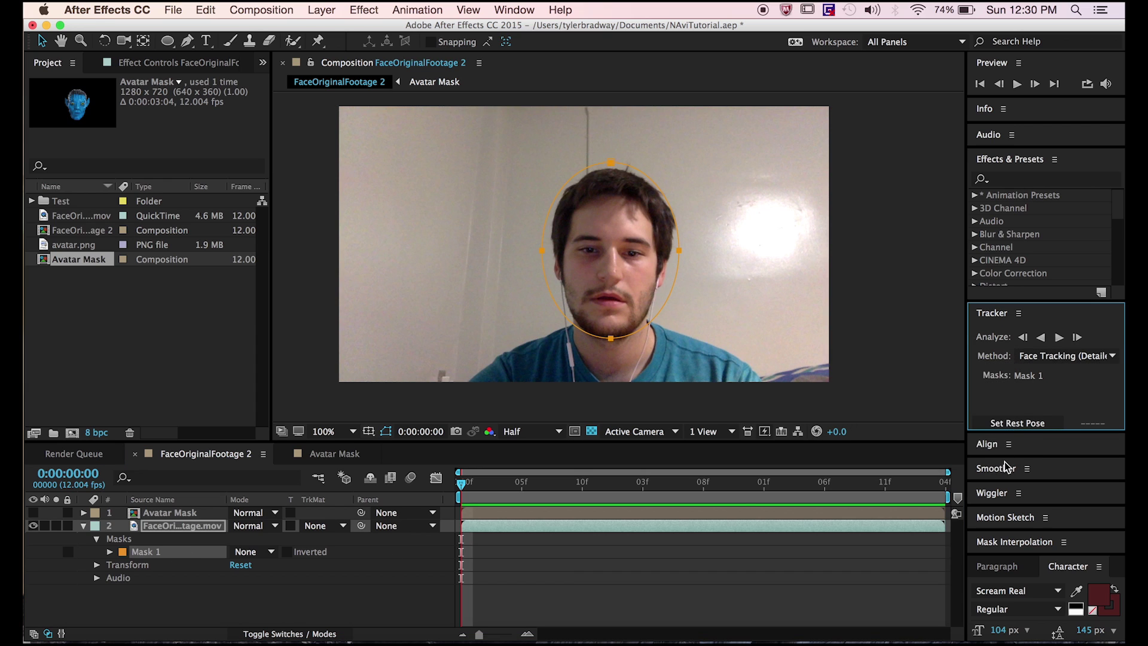
left_click(1060, 340)
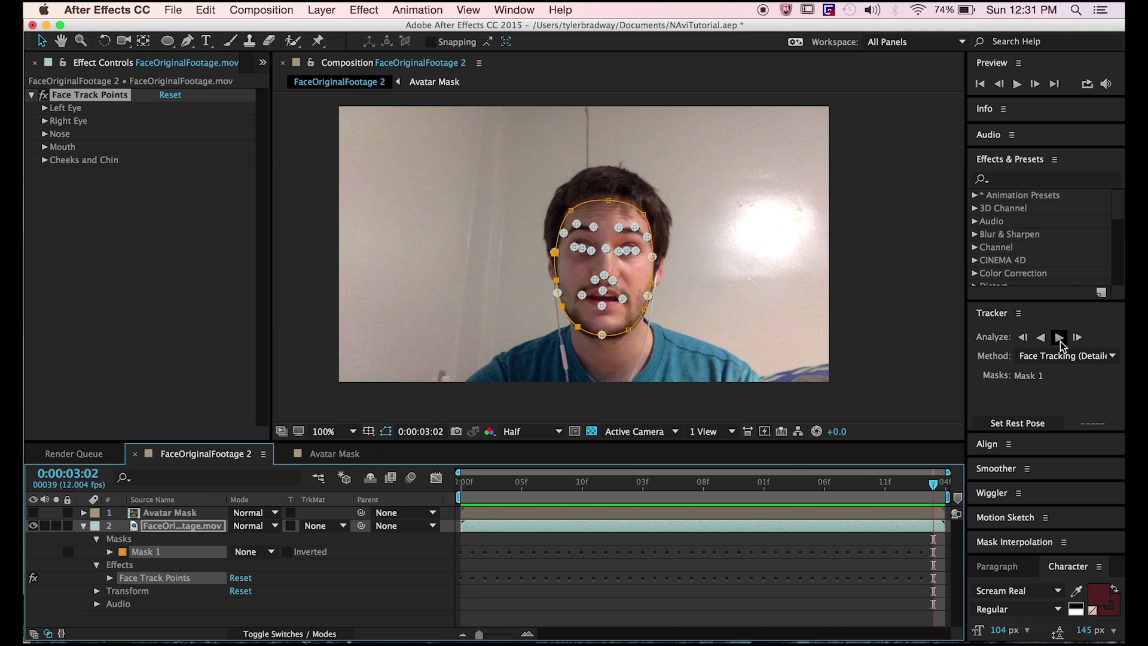
Step: Return to the first frame and make the Avatar Mask layer visible again
left_click(537, 572)
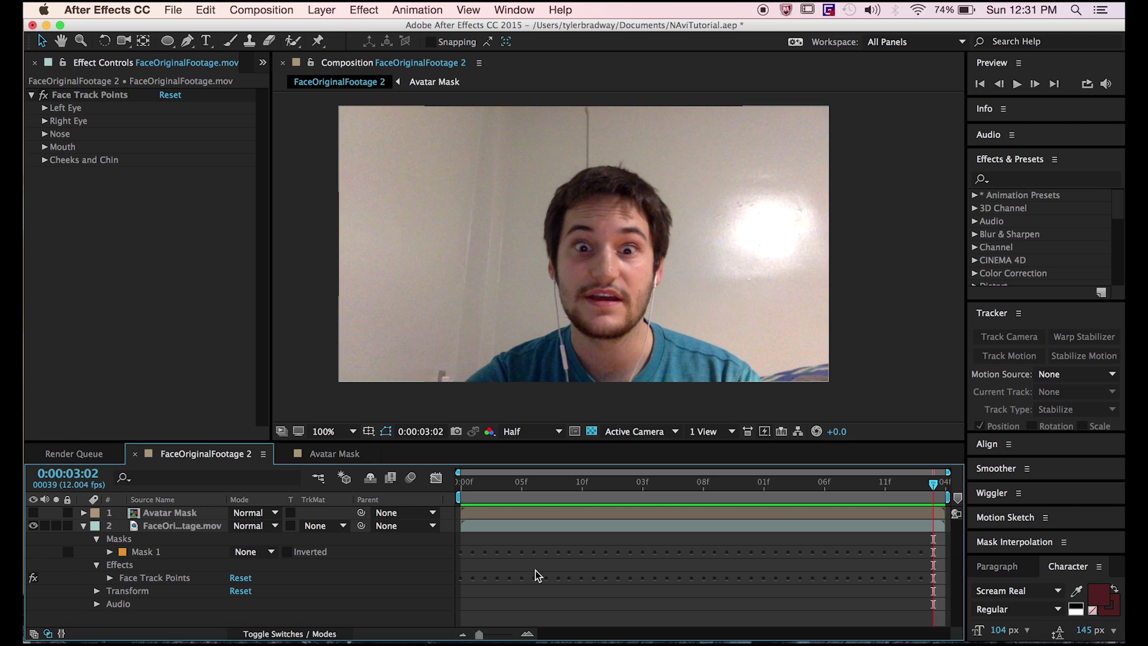
left_click(84, 527)
key("Home")
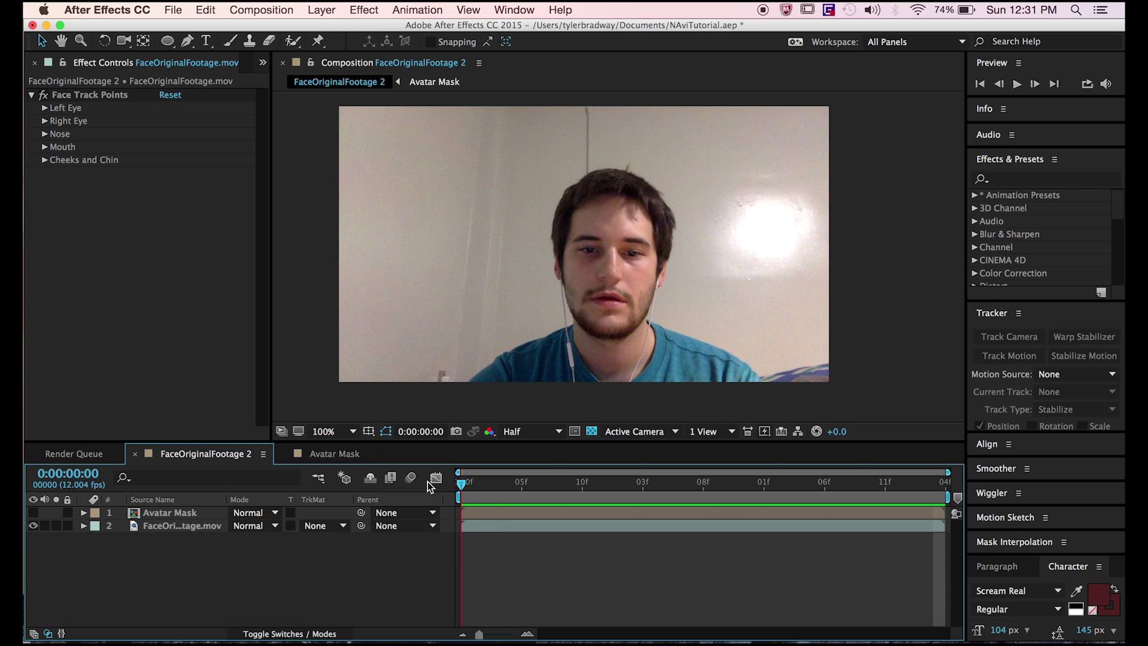
left_click(165, 512)
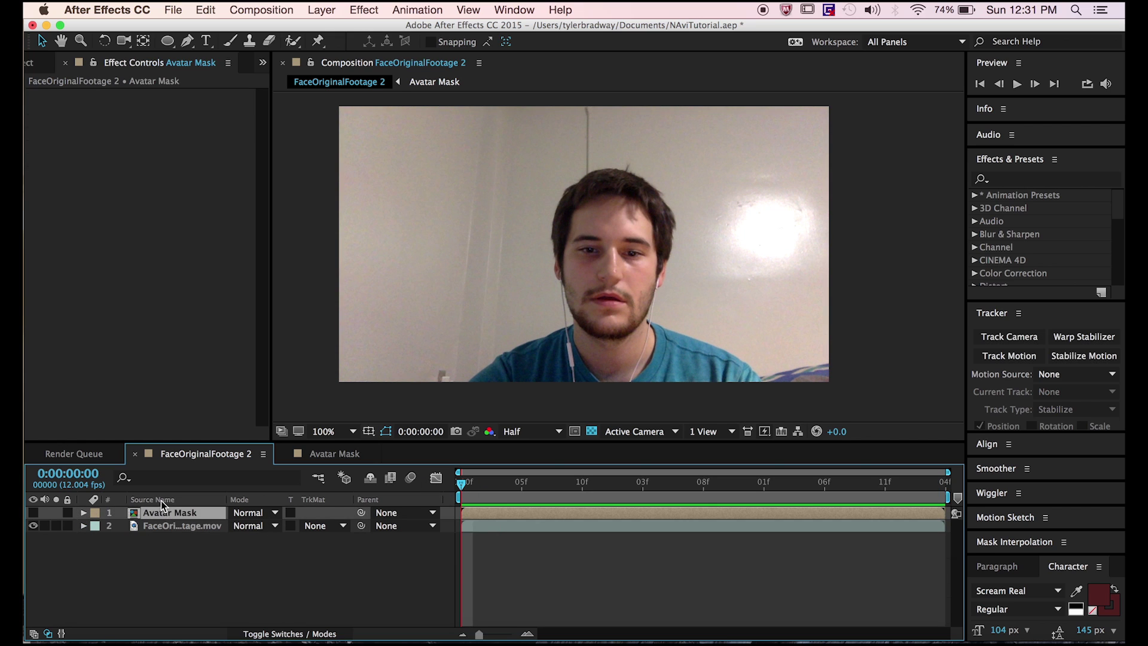
left_click(32, 512)
left_click(567, 568)
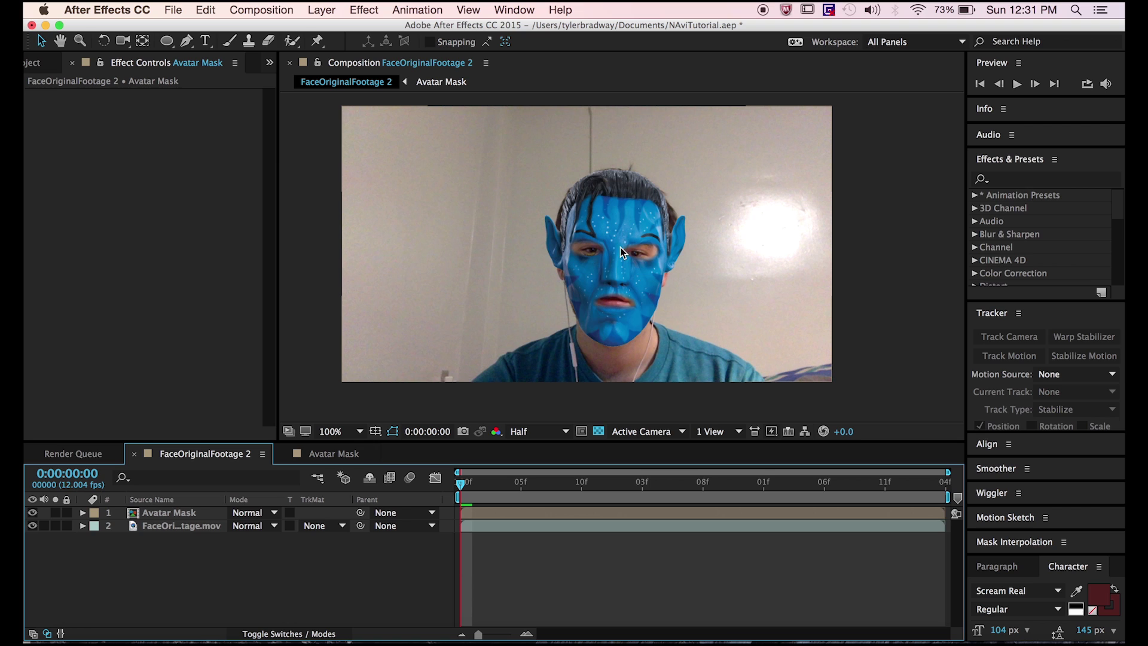
left_click(166, 526)
left_click(165, 513)
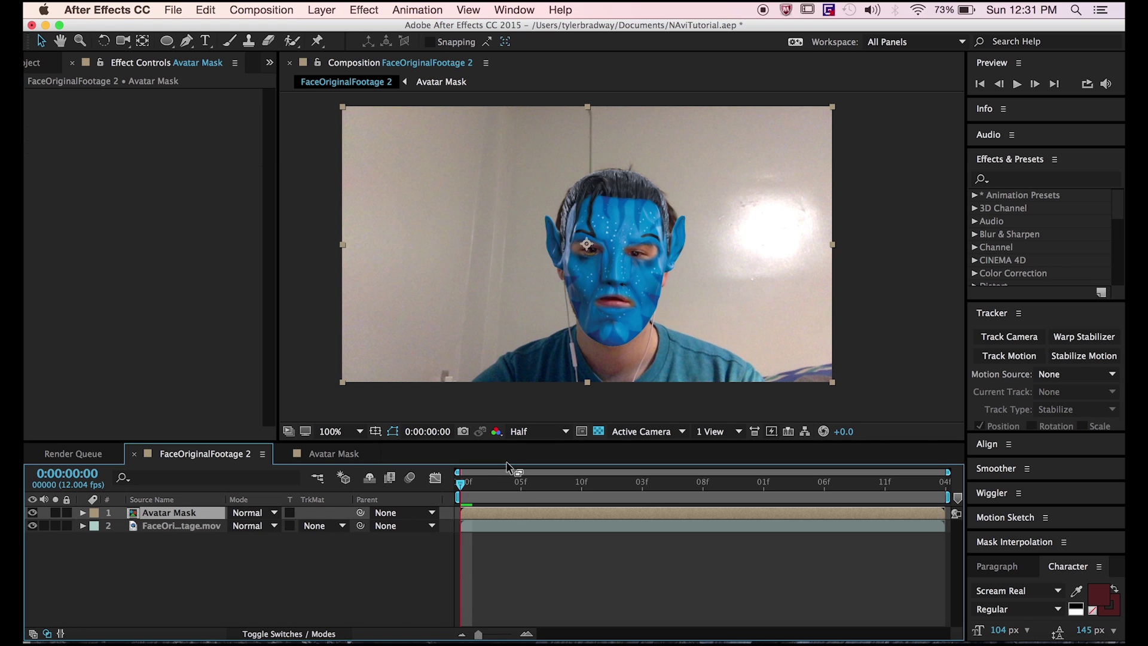
left_click(179, 524)
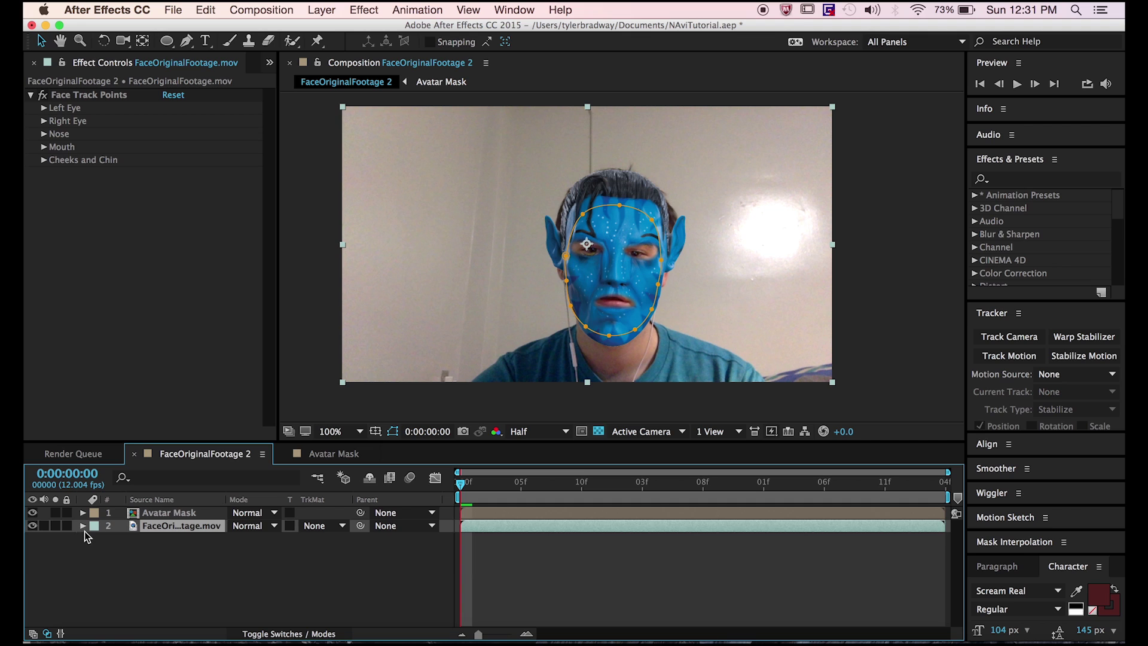
left_click(44, 108)
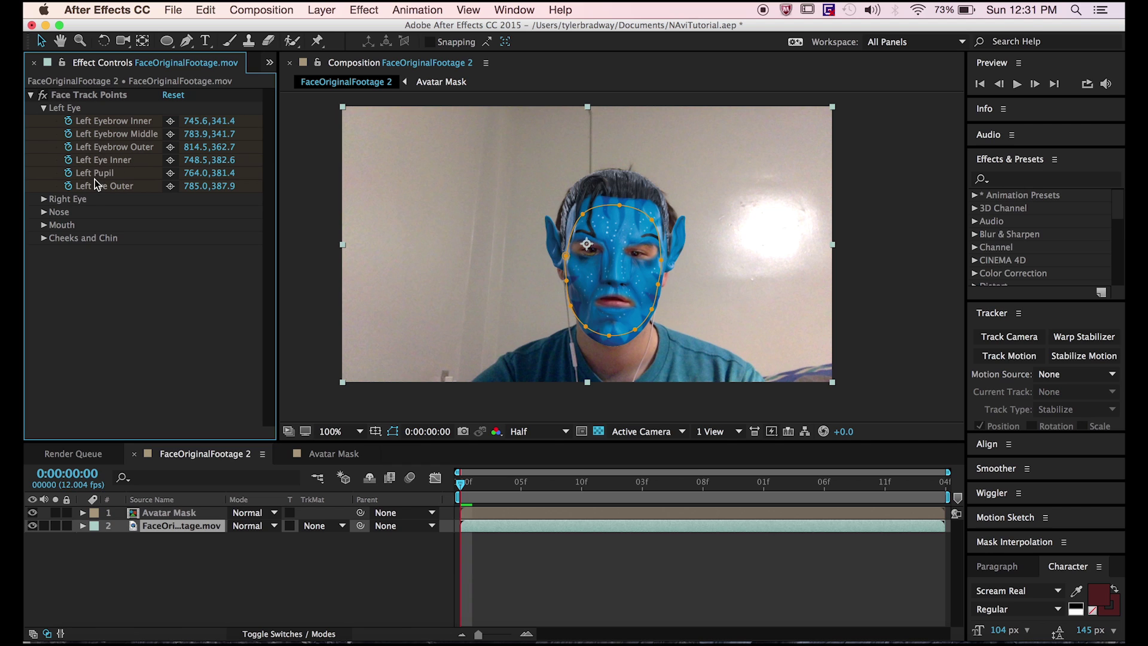
left_click(44, 199)
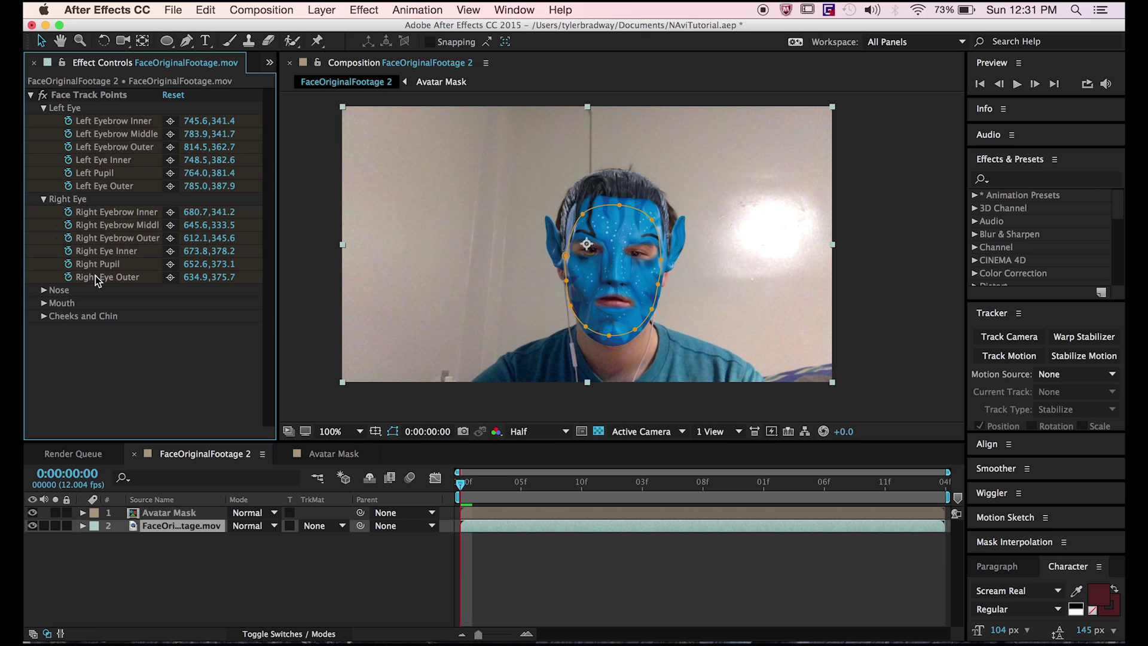
left_click(45, 290)
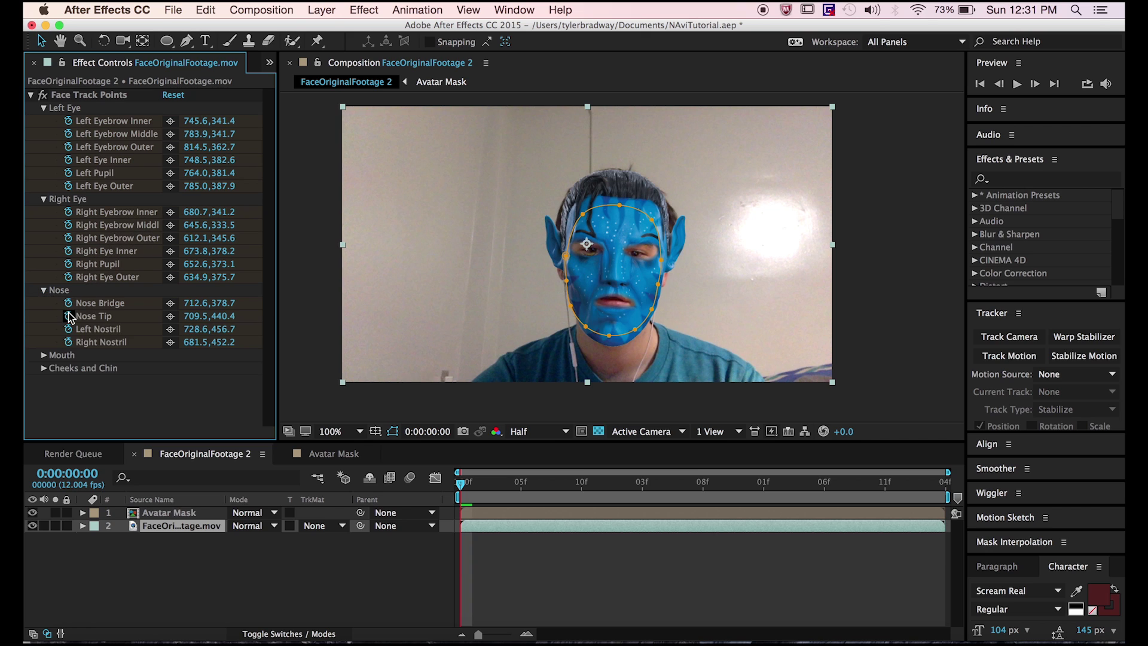
left_click(44, 355)
left_click(46, 421)
scroll(57, 421, "down", 3)
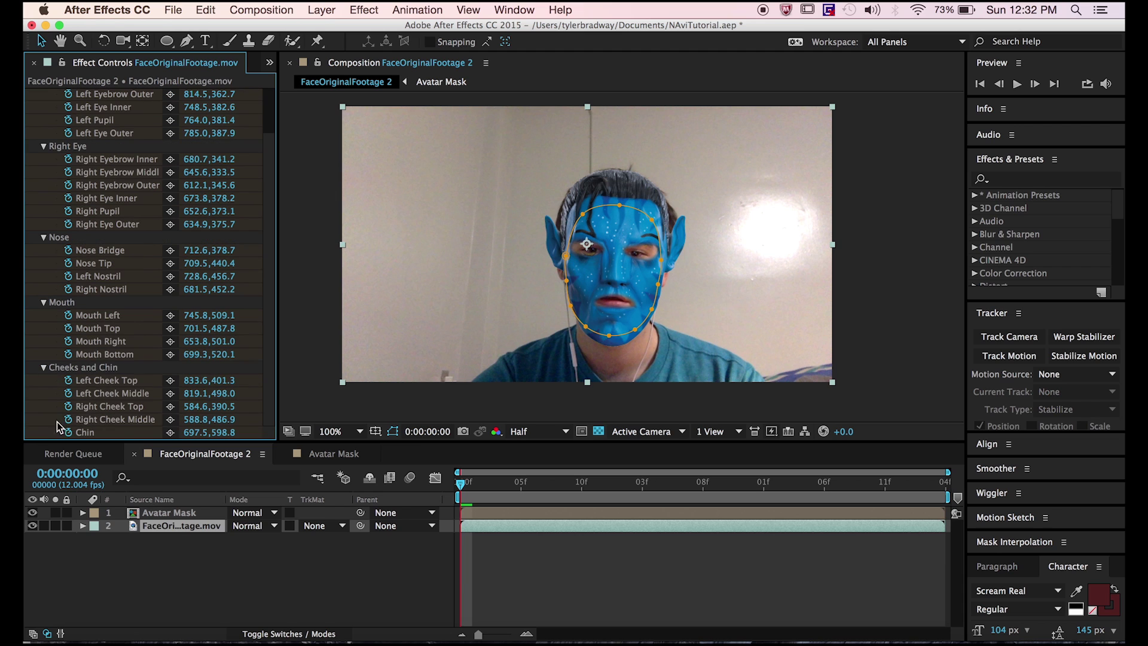
scroll(144, 359, "up", 3)
left_click(565, 537)
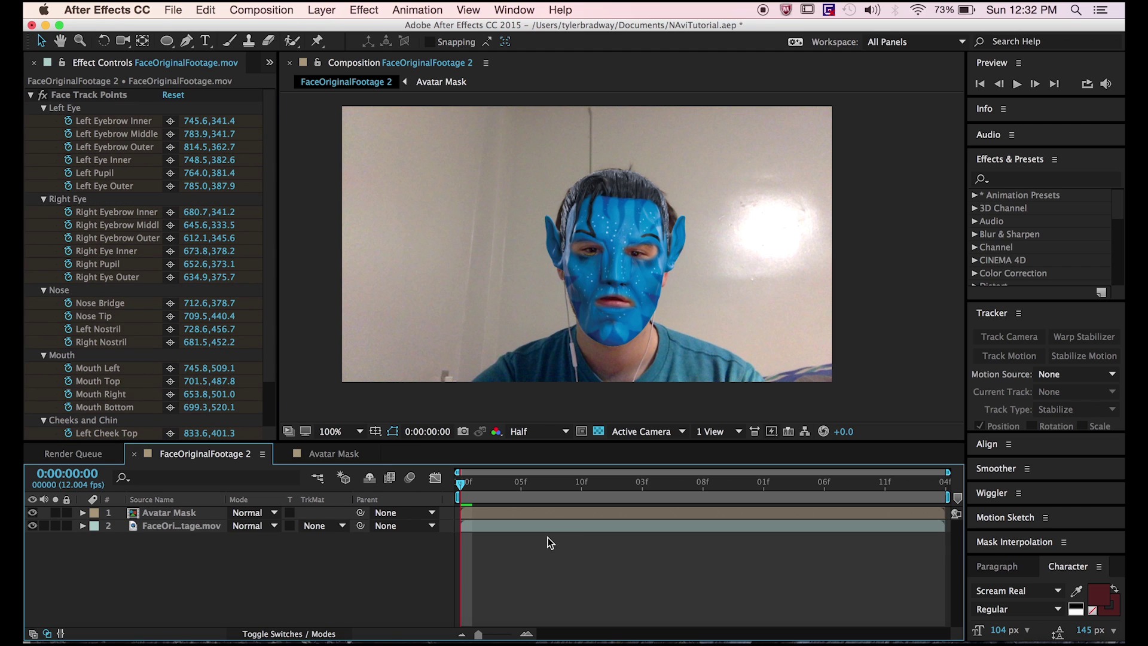
left_click(500, 513)
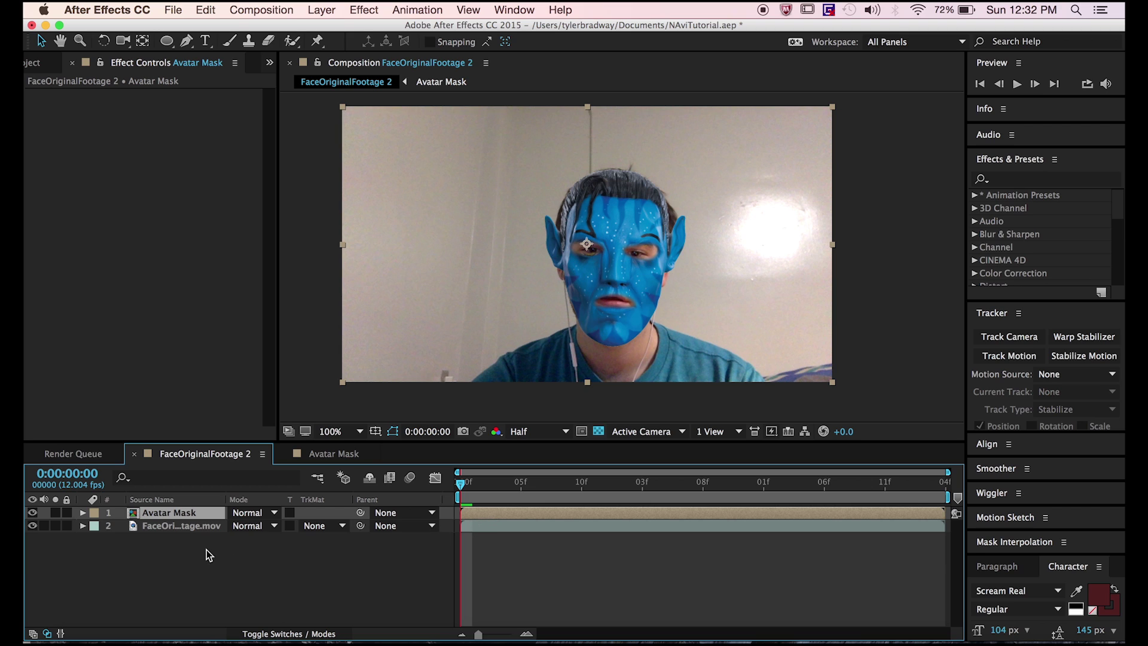
Step: At 200% zoom, place puppet pins on the forehead, both eyebrows and between the eyes
key("period")
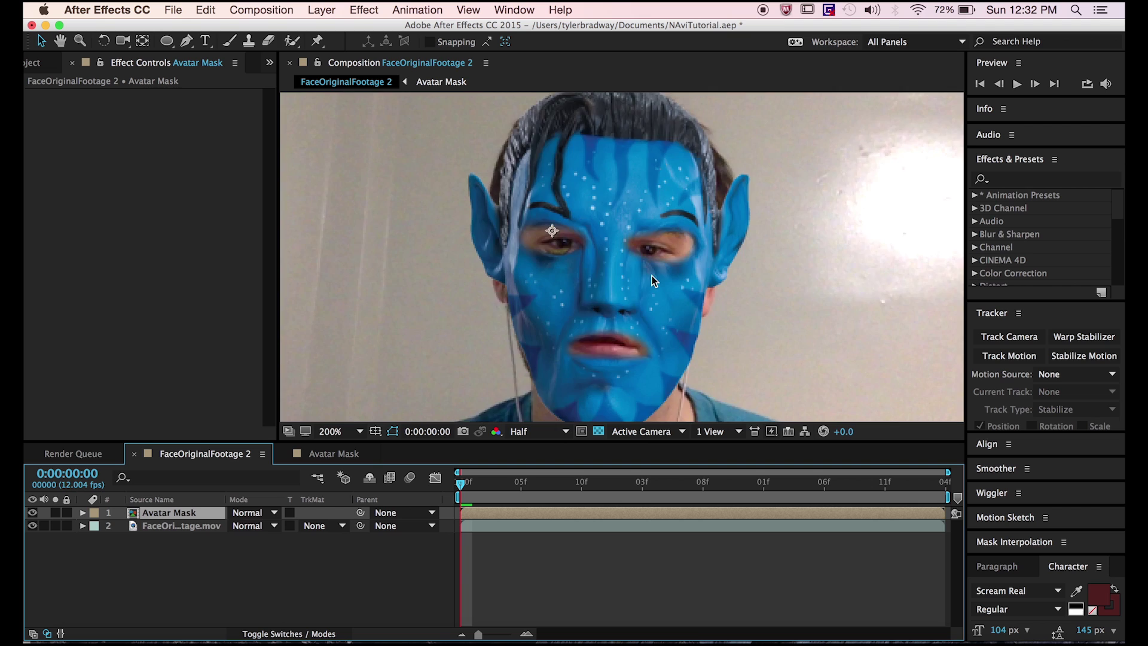
key("super+p")
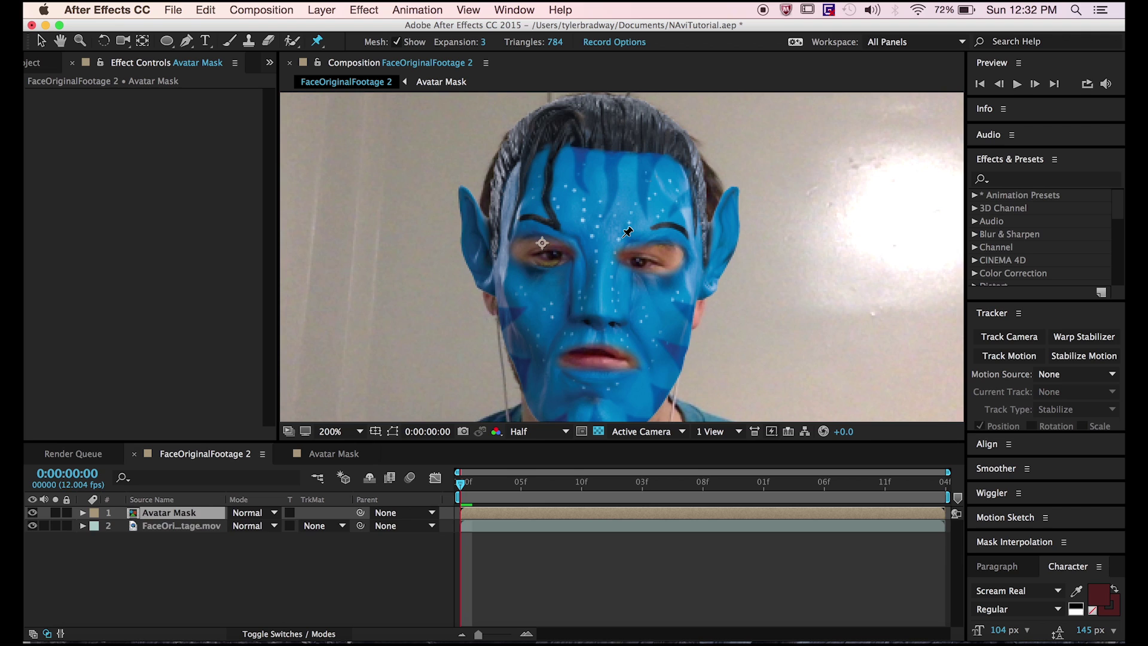
left_click(622, 237)
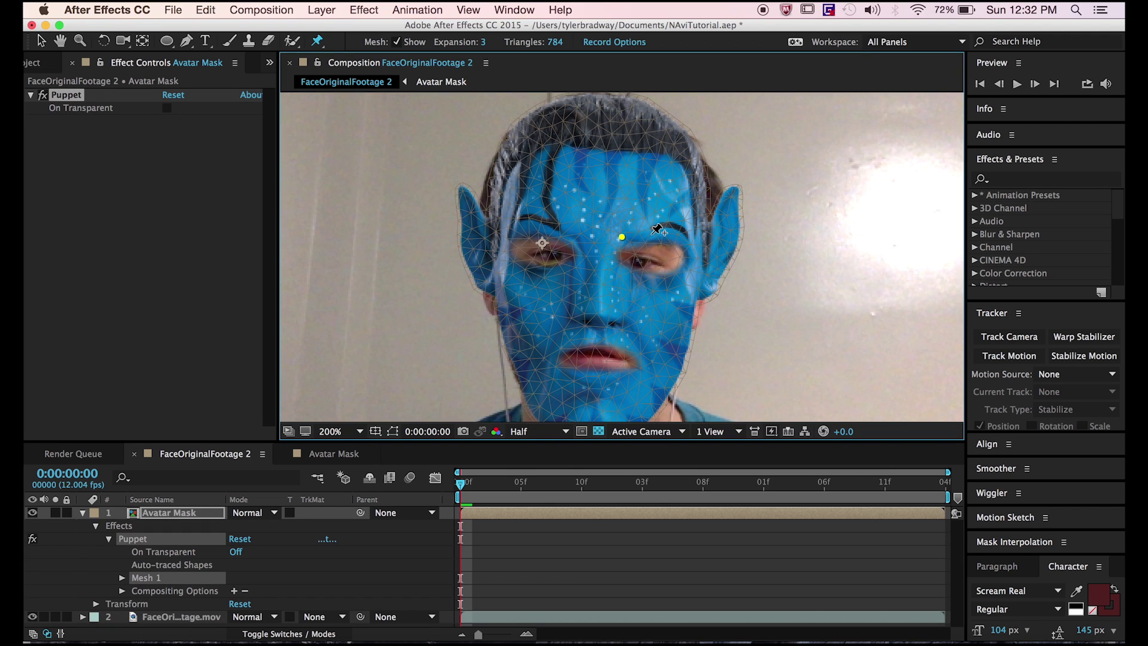
left_click(651, 232)
left_click(684, 239)
left_click(572, 229)
left_click(545, 225)
left_click(515, 229)
left_click(601, 250)
Step: Add puppet pins around the nose, mouth corners, above the mouth, left cheek and chin
left_click(600, 311)
left_click(617, 319)
left_click(584, 318)
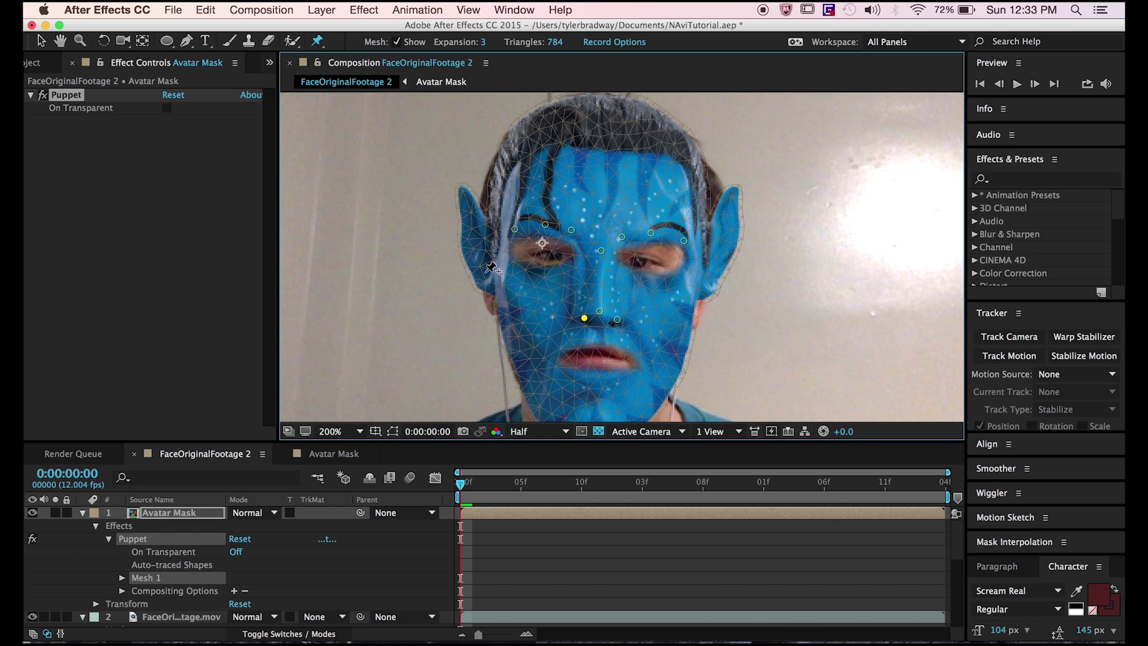
left_click(634, 358)
left_click(600, 342)
left_click(557, 356)
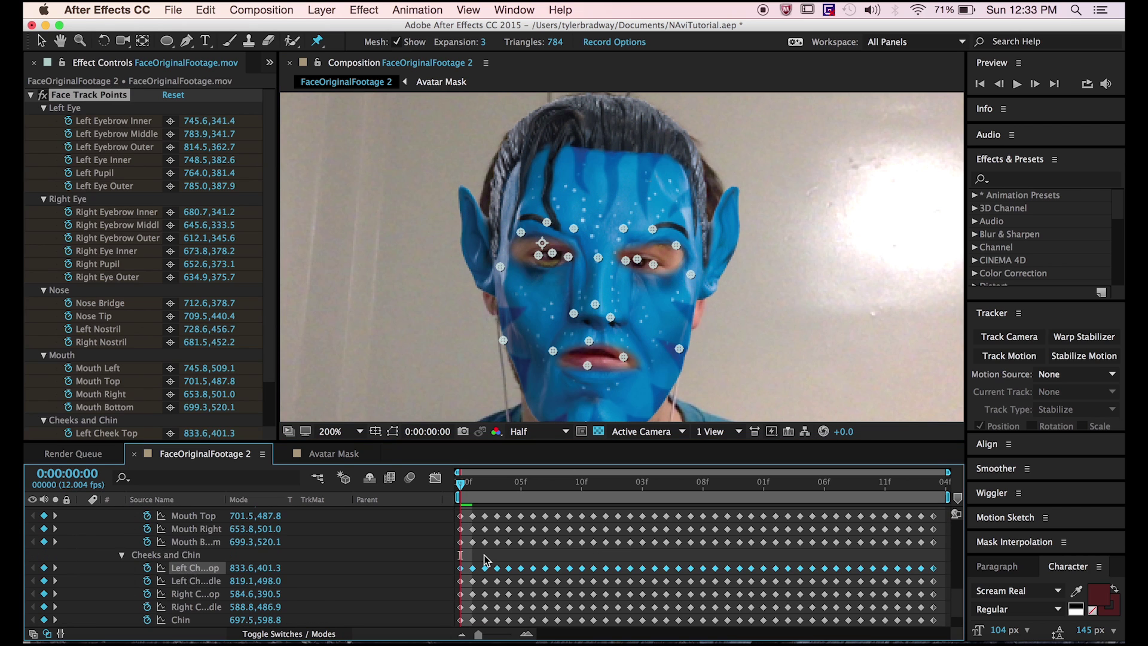
left_click(553, 518)
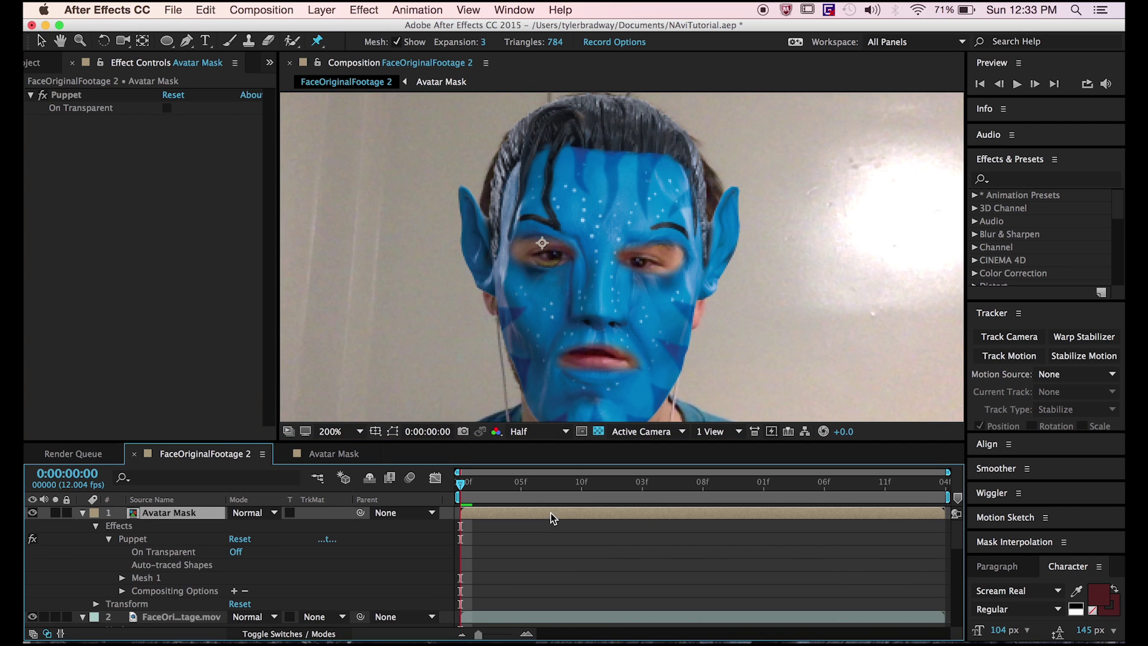
left_click(519, 357)
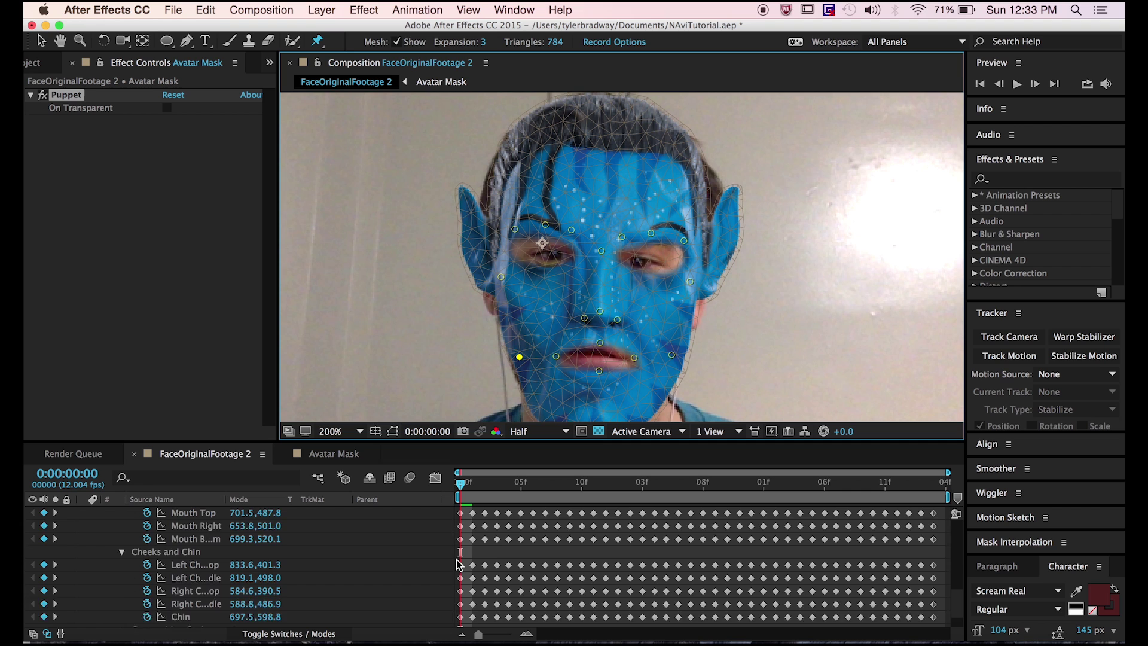
scroll(458, 565, "down", 1)
scroll(590, 389, "up", 3)
scroll(586, 359, "down", 3)
scroll(598, 310, "up", 1)
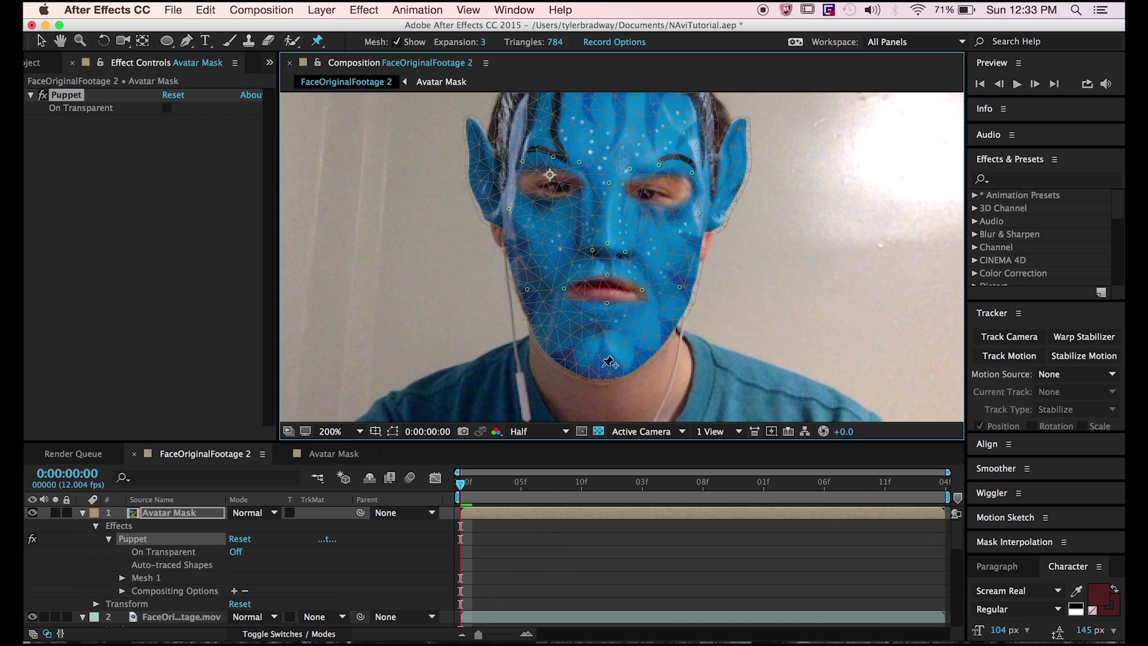
left_click(601, 367)
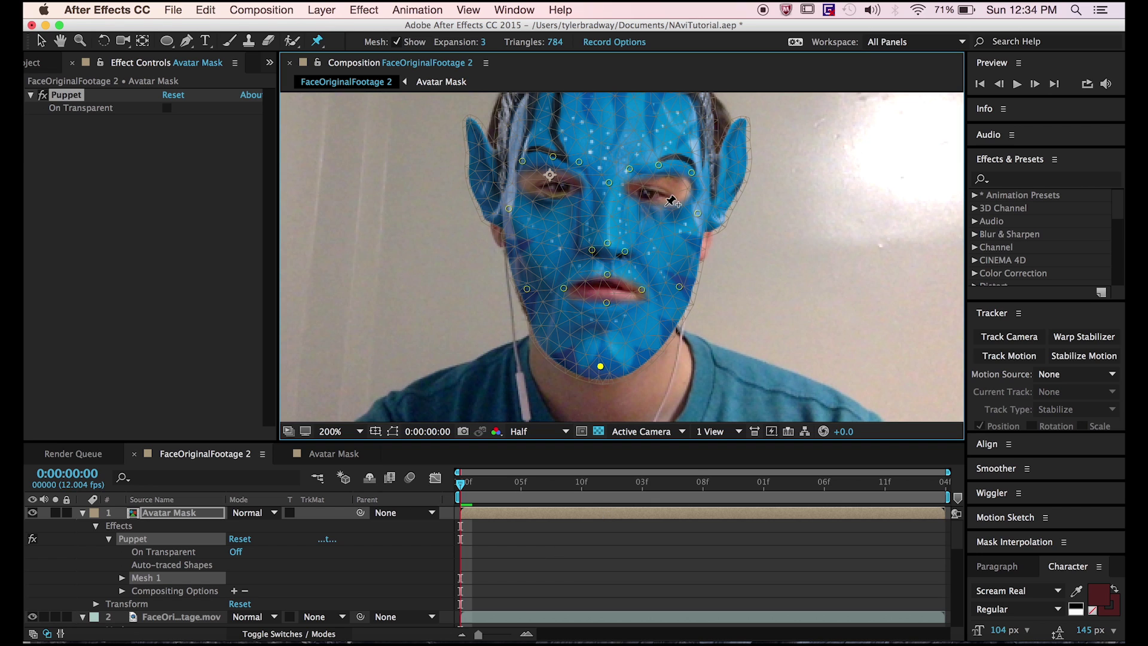
Step: Add an expression to Puppet Pin 1's position pick-whipped to its matching Face Track Point
key("v")
left_click(148, 538)
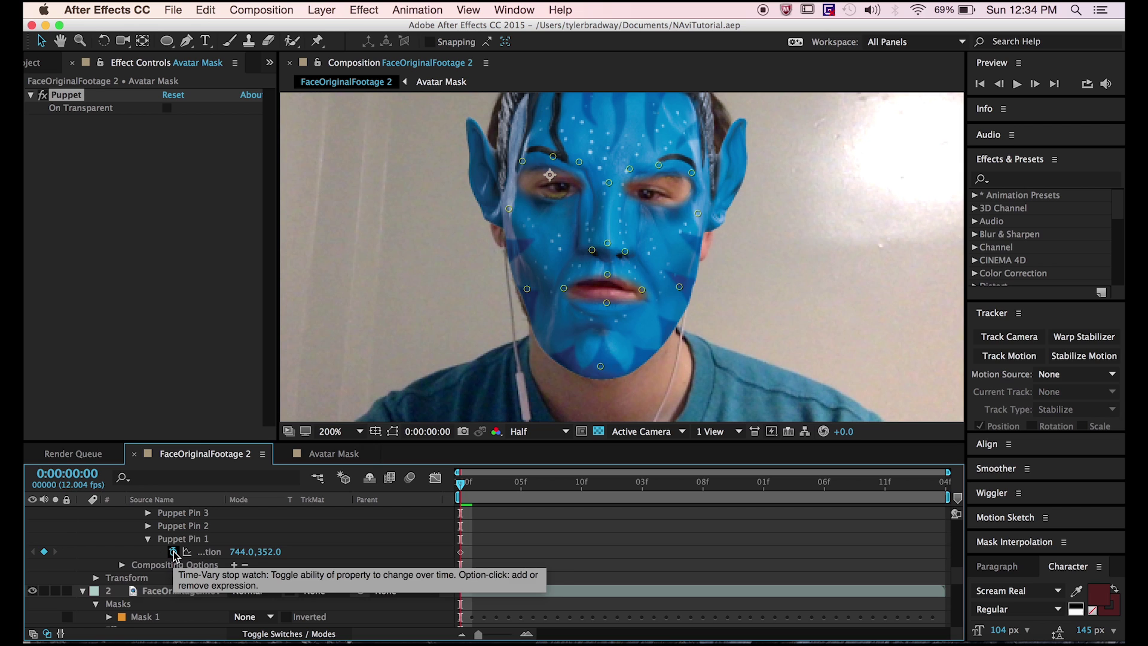
left_click(174, 552, "alt")
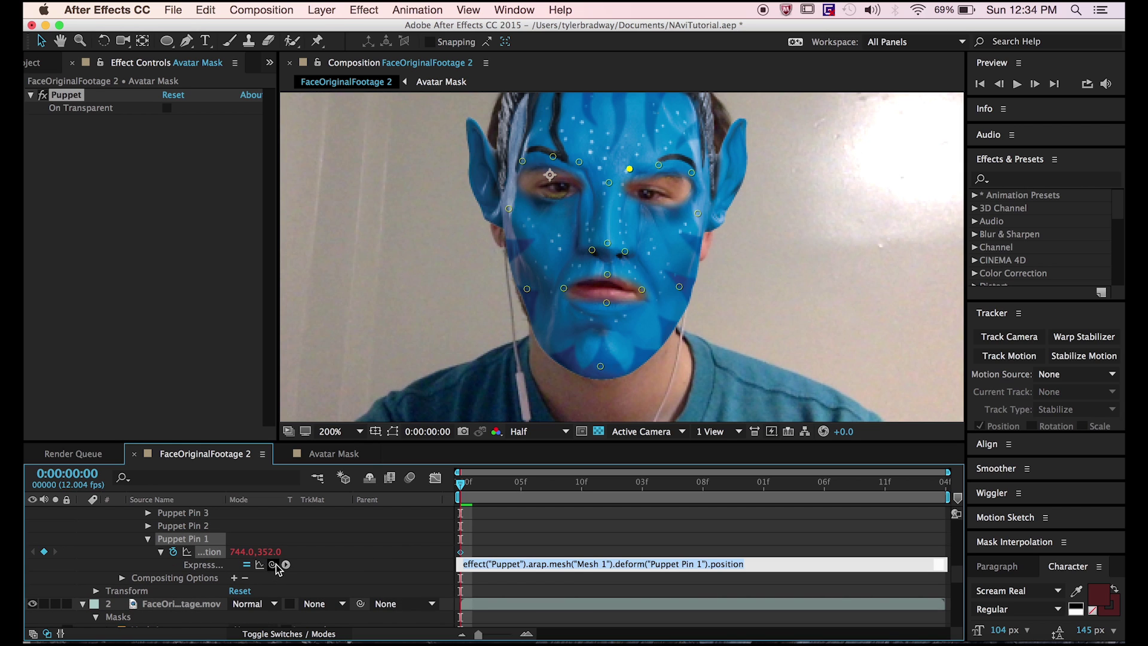
left_click_drag(276, 568, 240, 542)
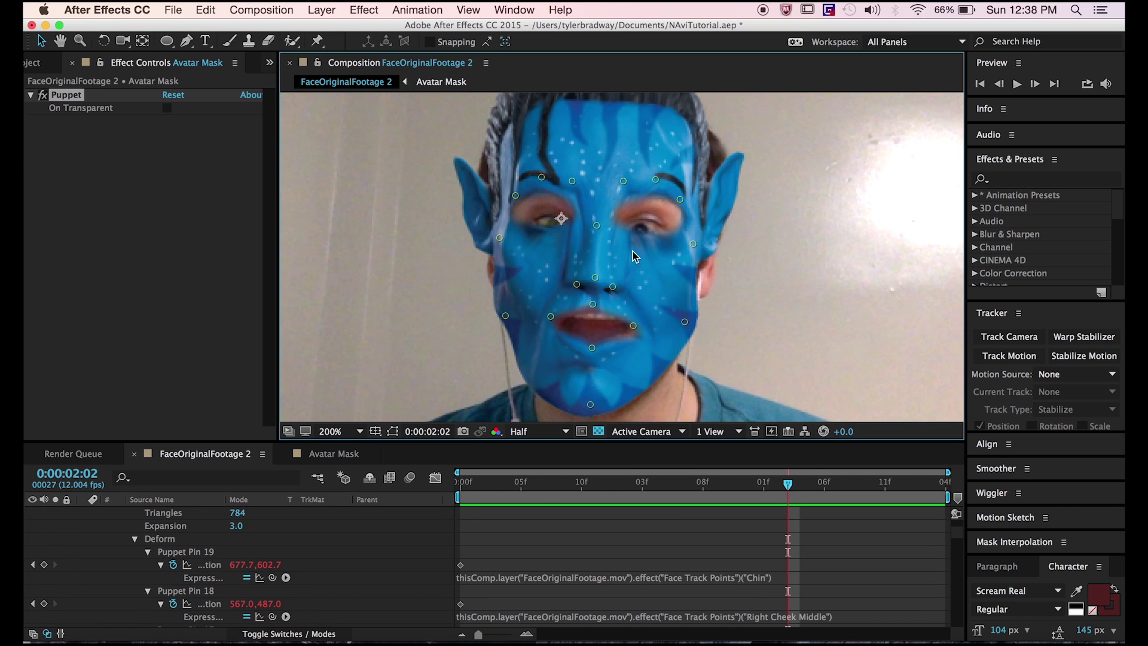
scroll(203, 548, "up", 3)
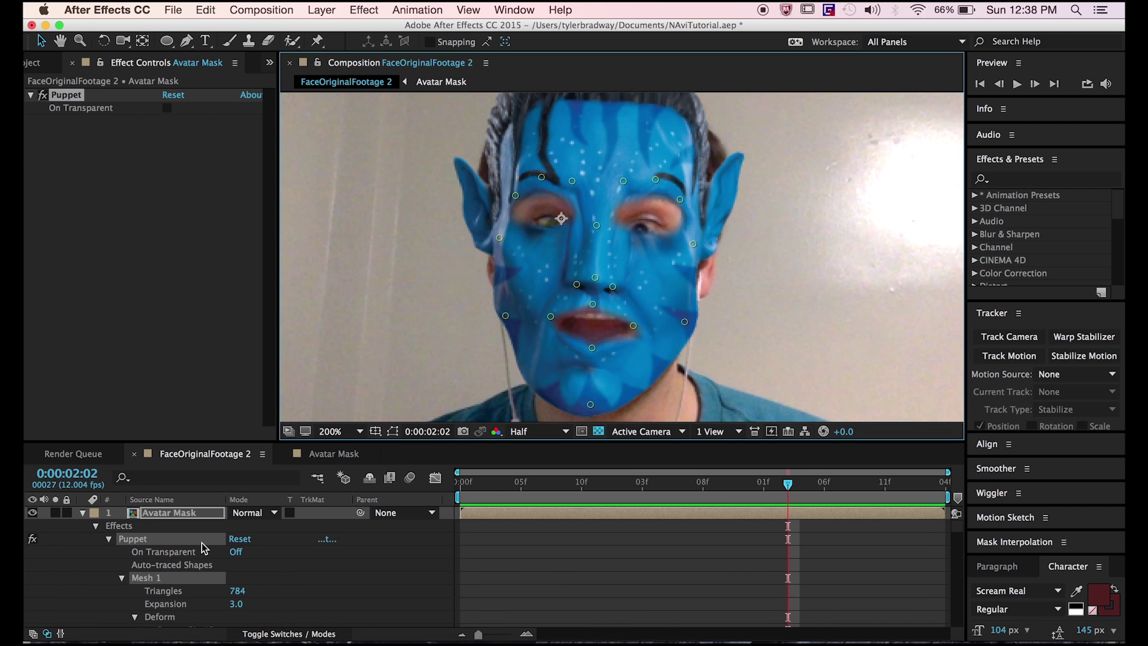
Step: At frame 0, pre-compose the Avatar Mask and footage layers together as 'Moving Face'
left_click(84, 513)
left_click(84, 526)
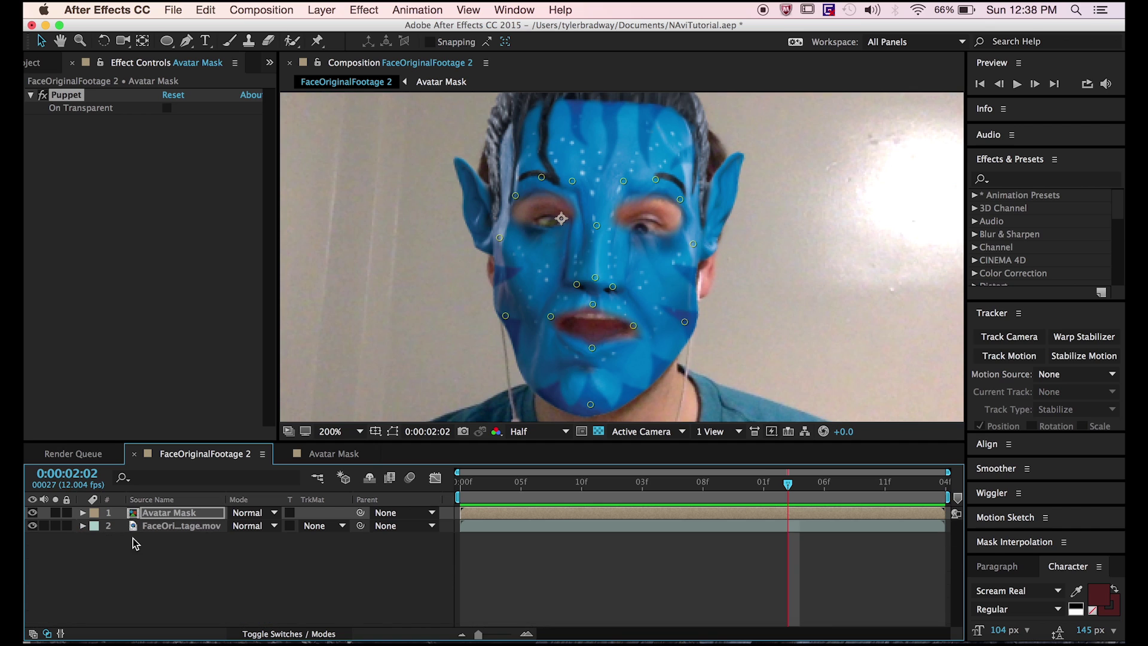
left_click(346, 567)
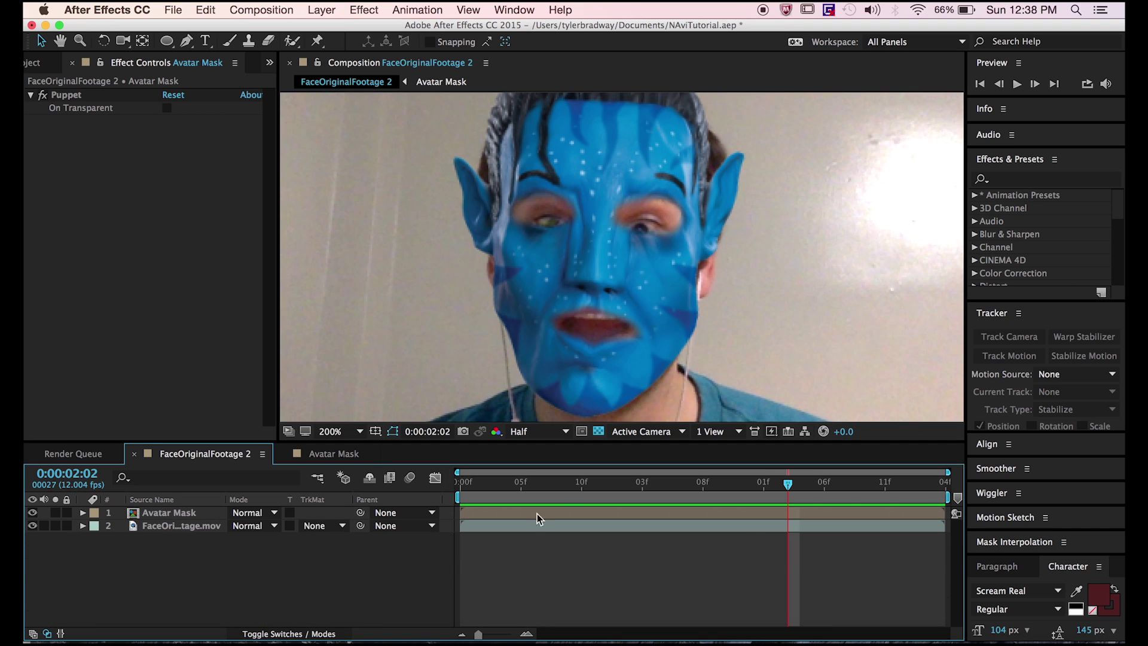
key("Home")
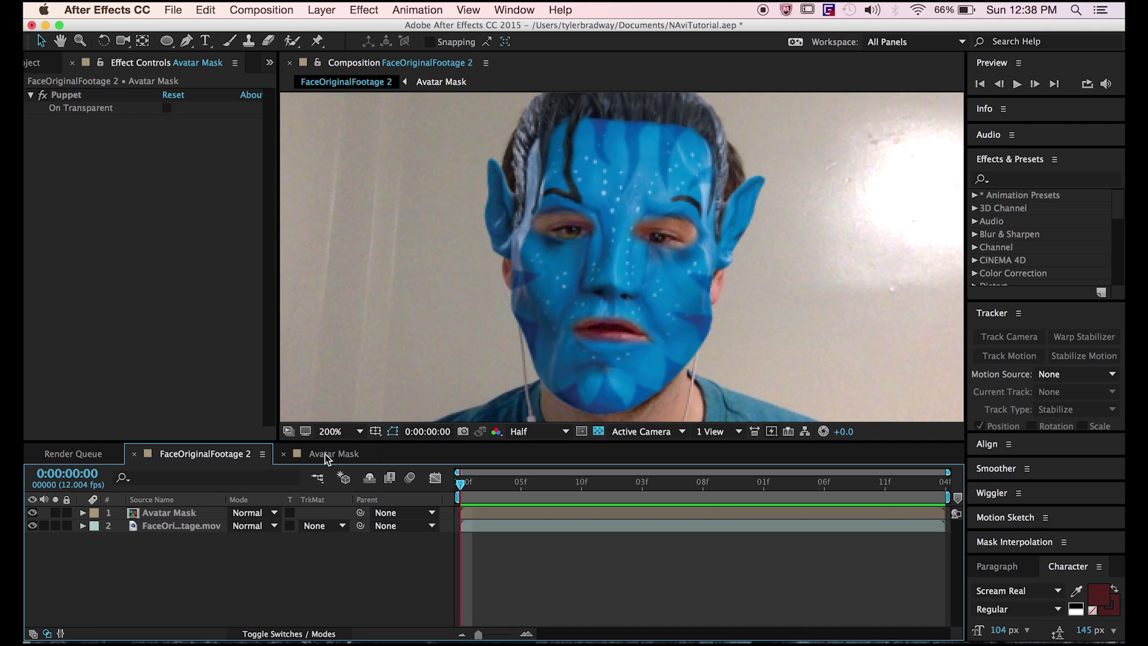
left_click(177, 525)
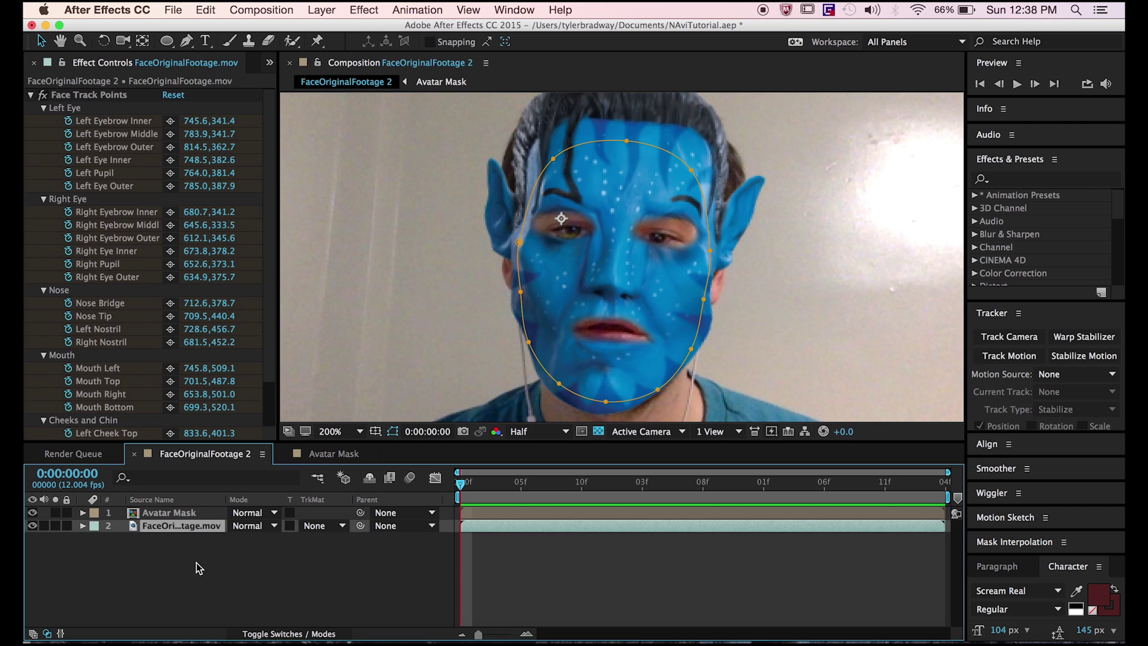
left_click(188, 518, "shift")
right_click(189, 518)
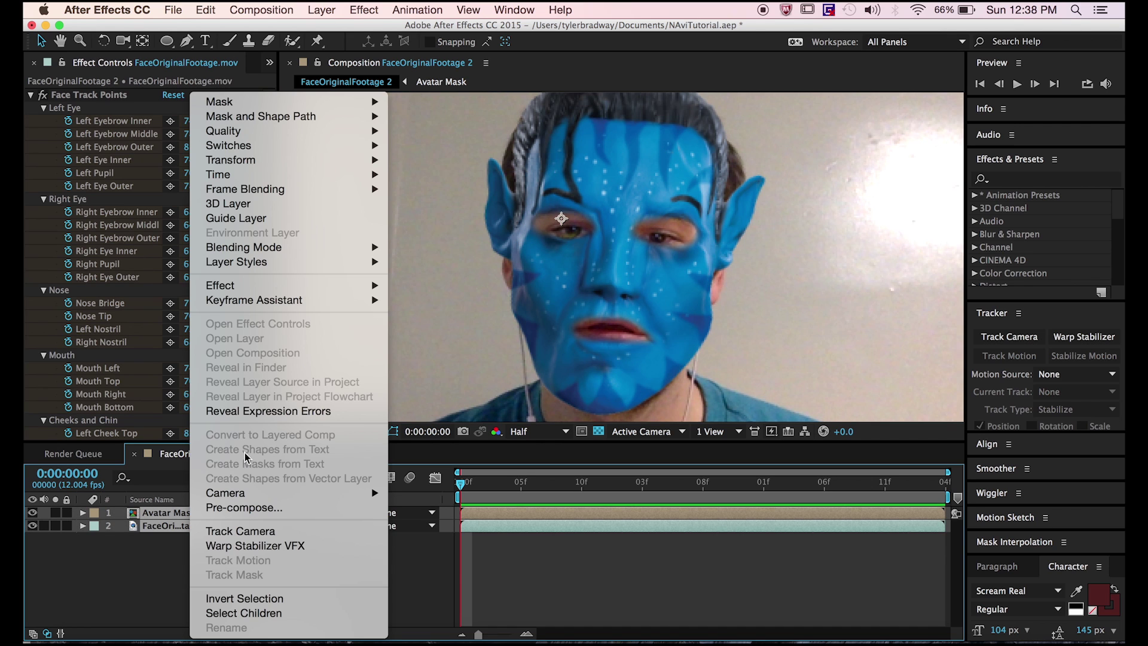
left_click(244, 507)
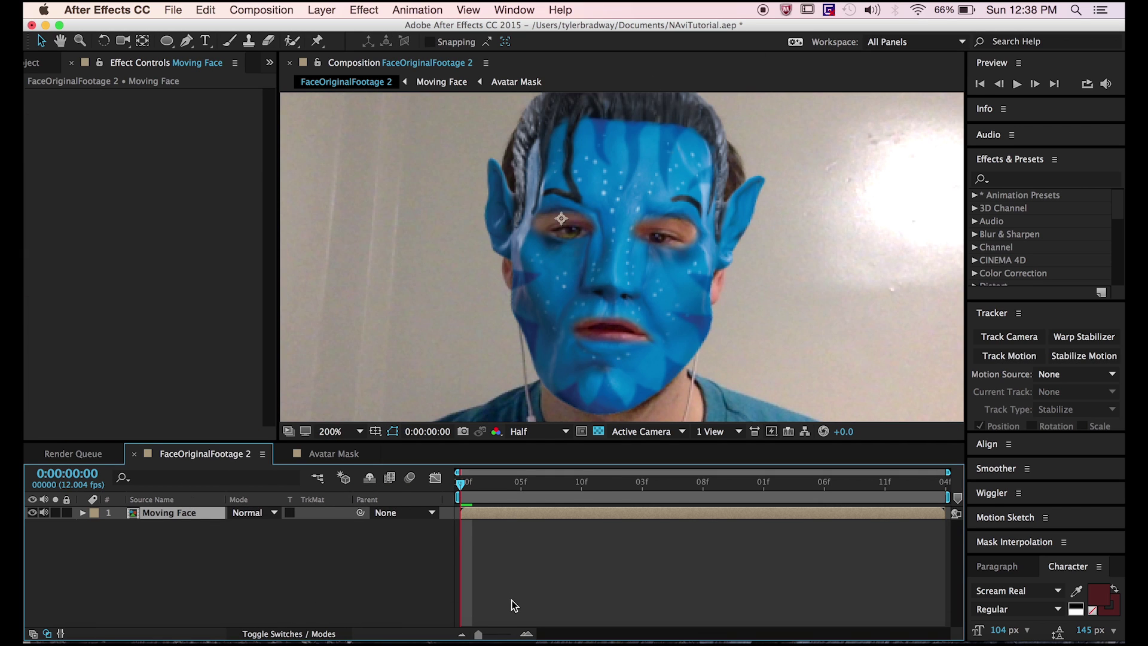
Step: Hide the footage inside Moving Face and add FaceOriginalFootage.mov beneath it in FaceOriginalFootage 2
double_click(505, 511)
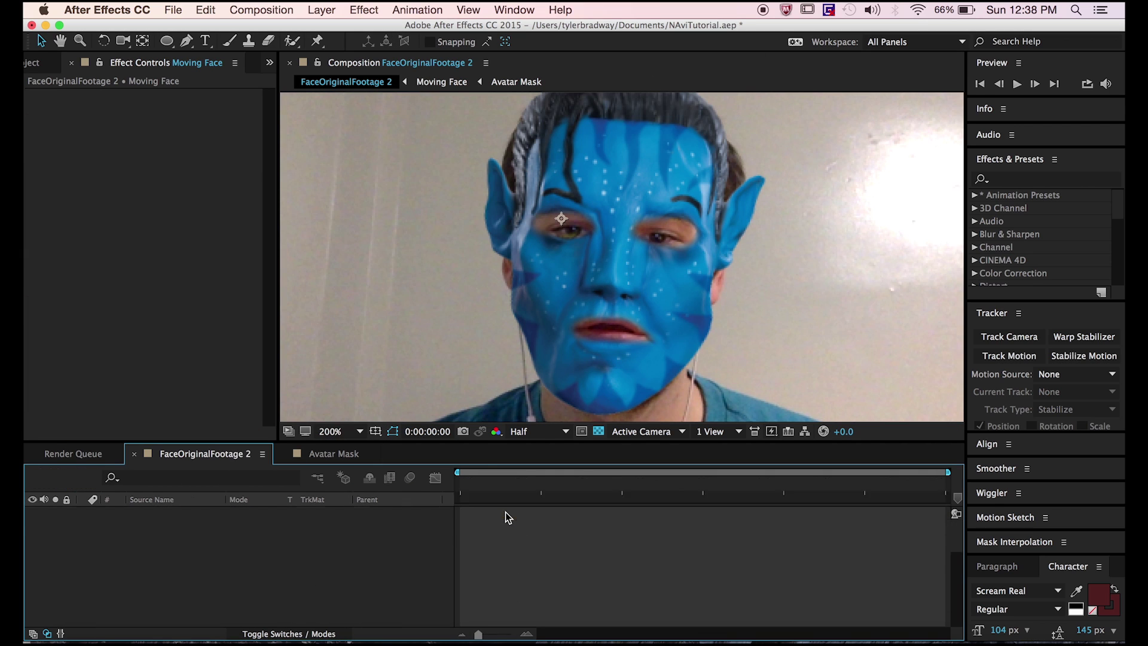
left_click(32, 526)
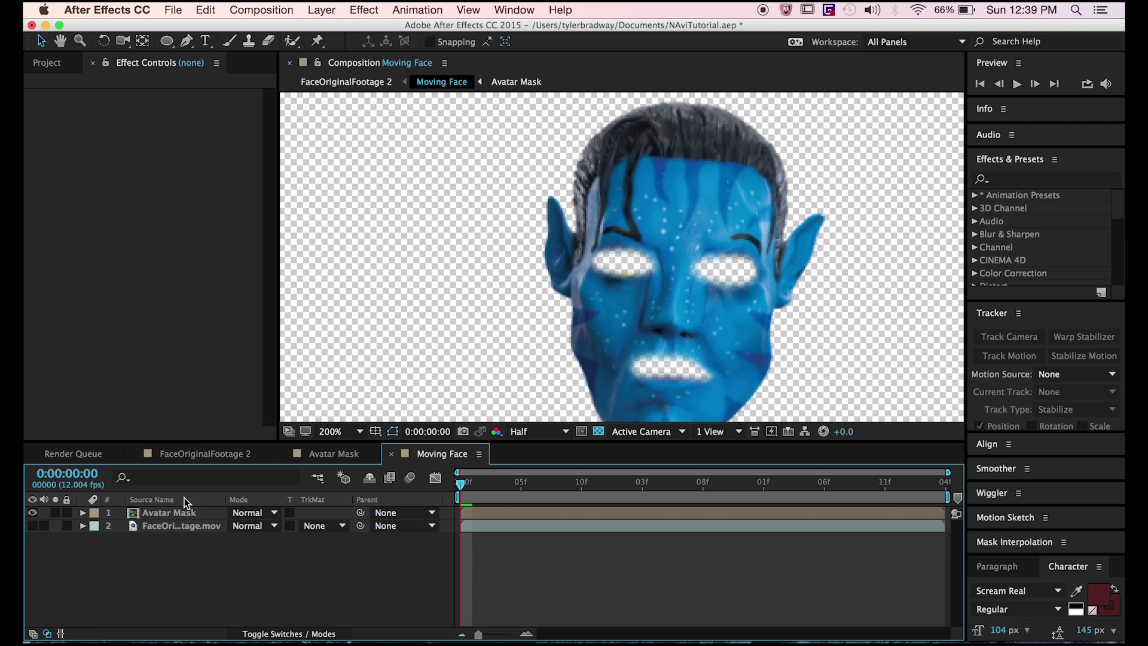
left_click(205, 453)
left_click(31, 61)
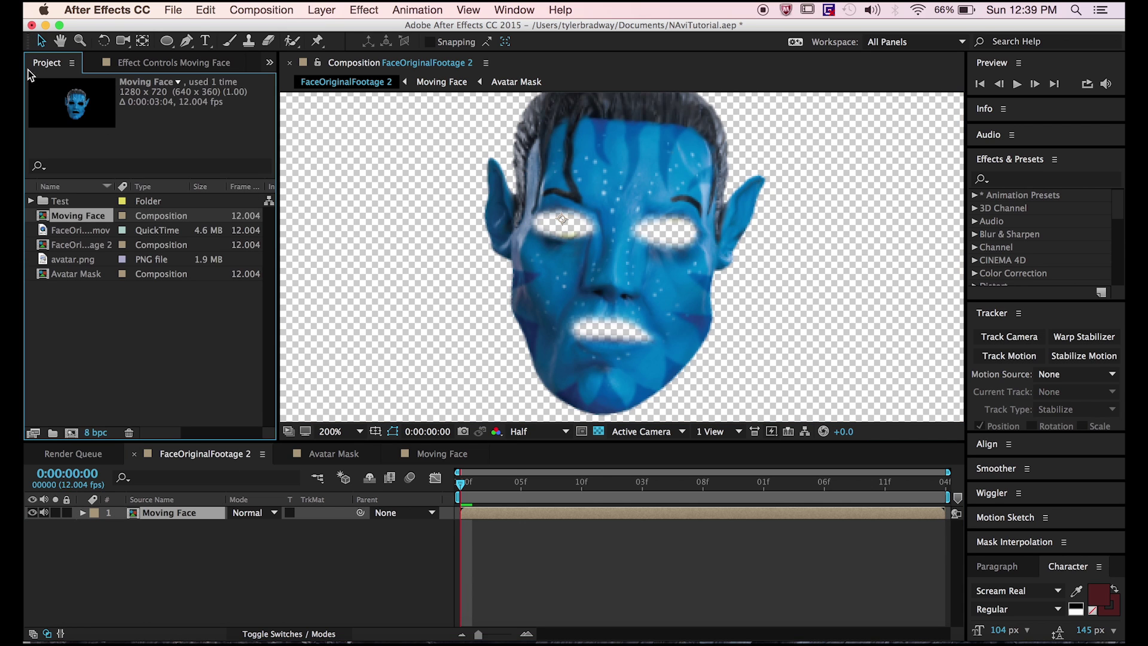
left_click(75, 231)
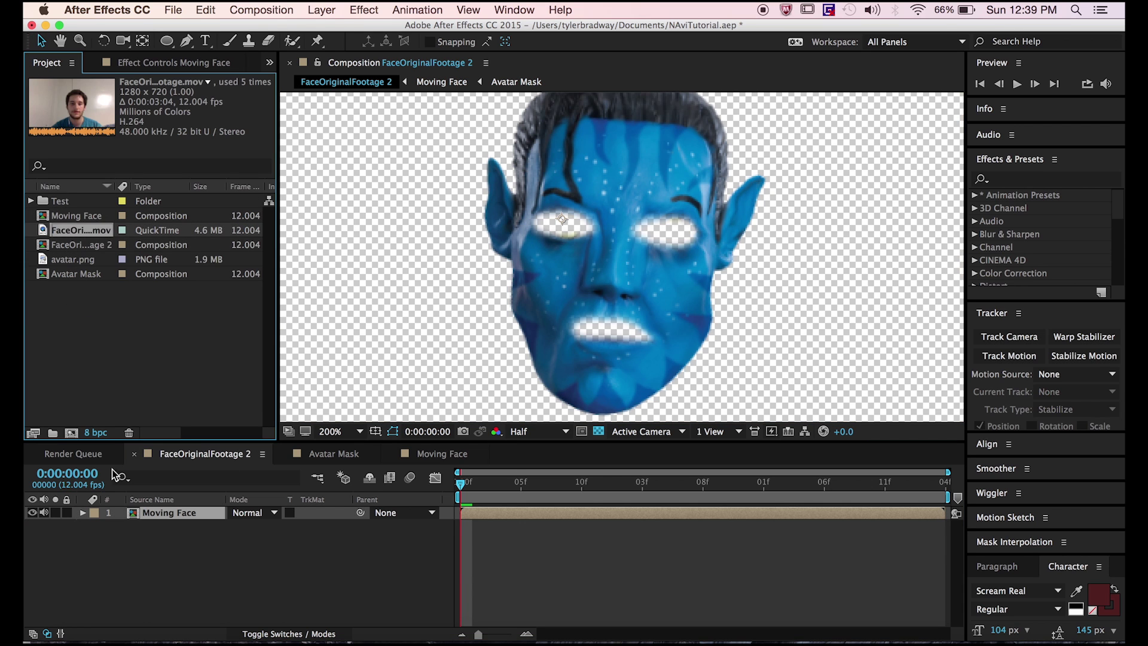
left_click_drag(119, 560, 118, 559)
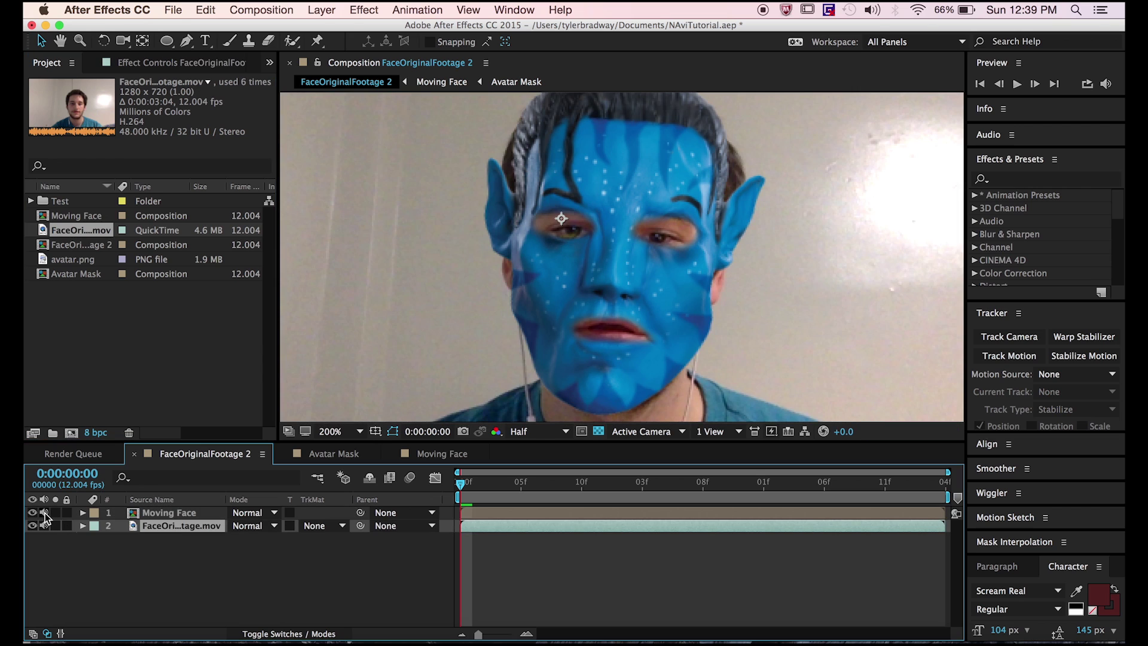
Step: Apply Curves to the webcam footage and brighten it with the RGB curve
key("comma")
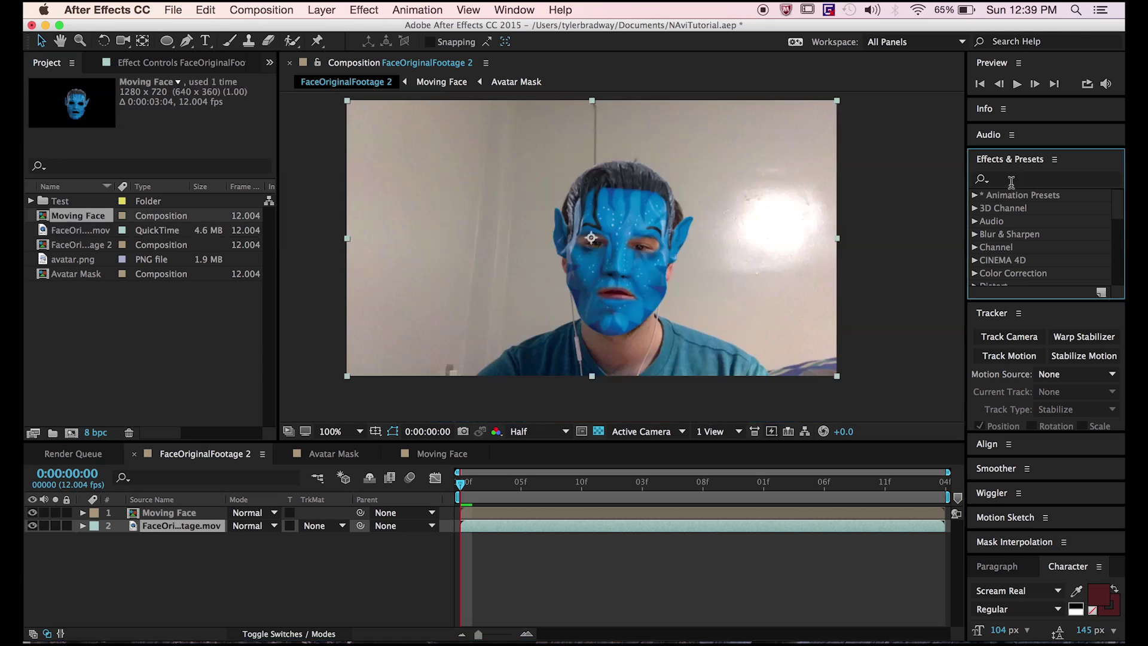
left_click(1044, 179)
type("curves")
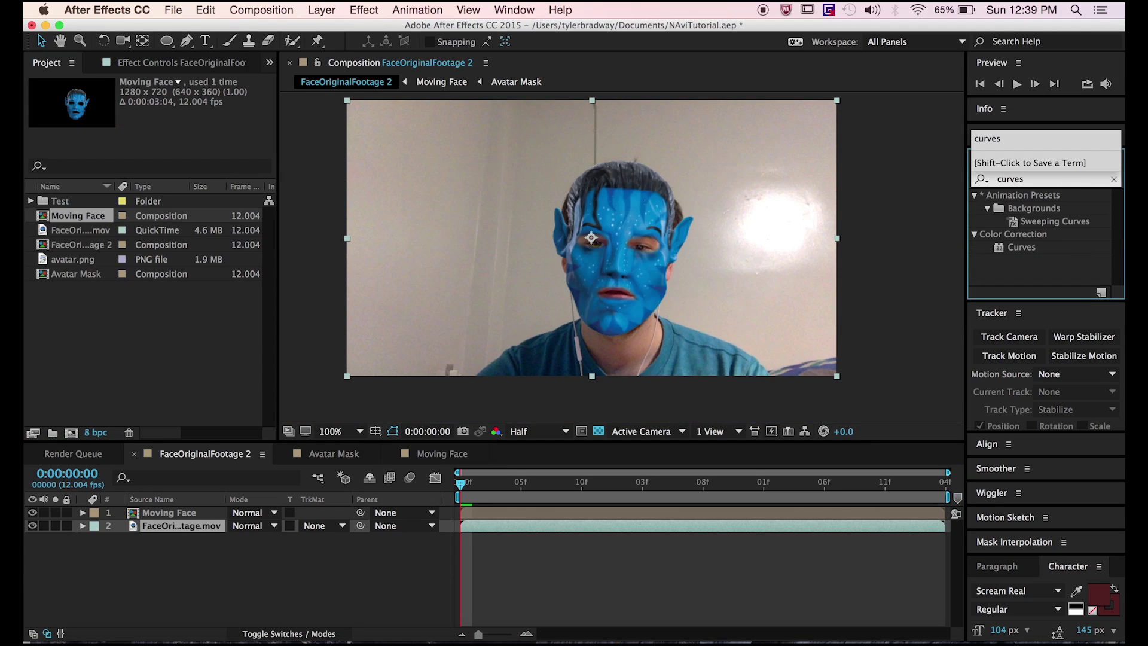
left_click_drag(1021, 247, 704, 529)
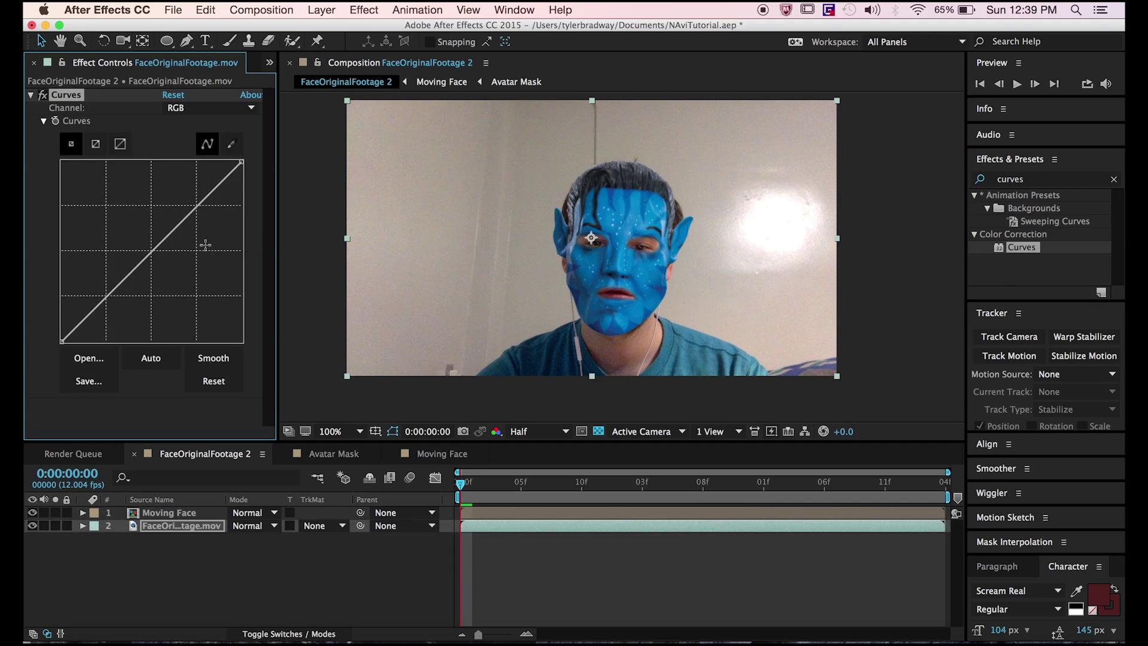
left_click_drag(195, 203, 186, 193)
left_click_drag(126, 254, 125, 261)
Step: In Curves, remove all red, halve green and boost the blue channel
left_click(217, 110)
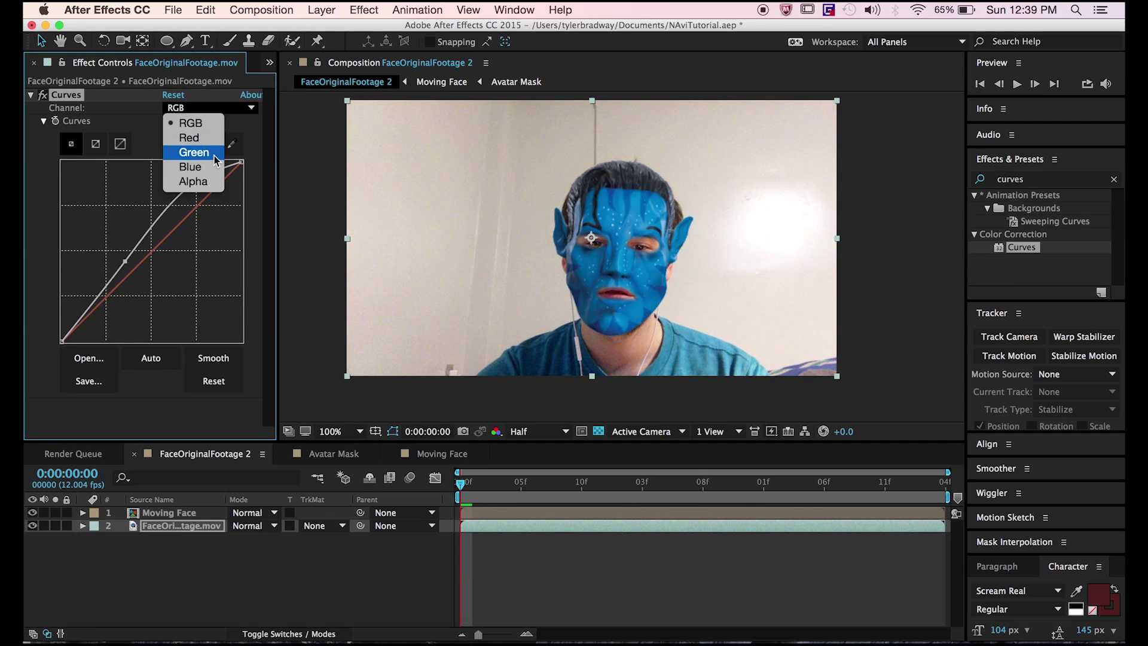
left_click(206, 137)
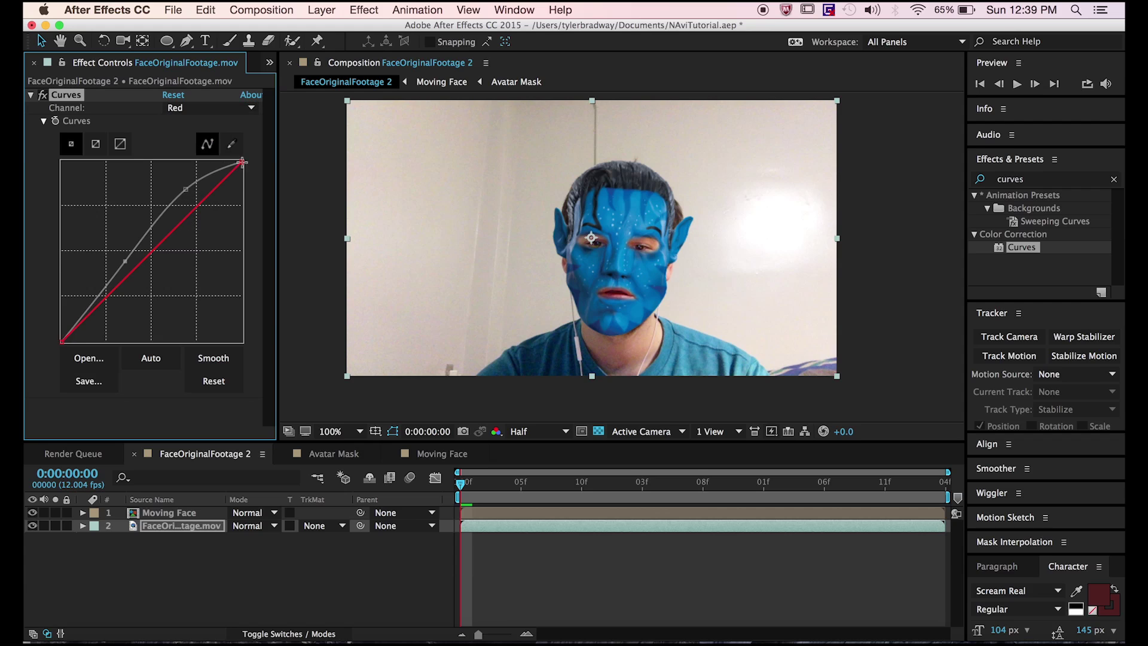
left_click_drag(242, 161, 276, 350)
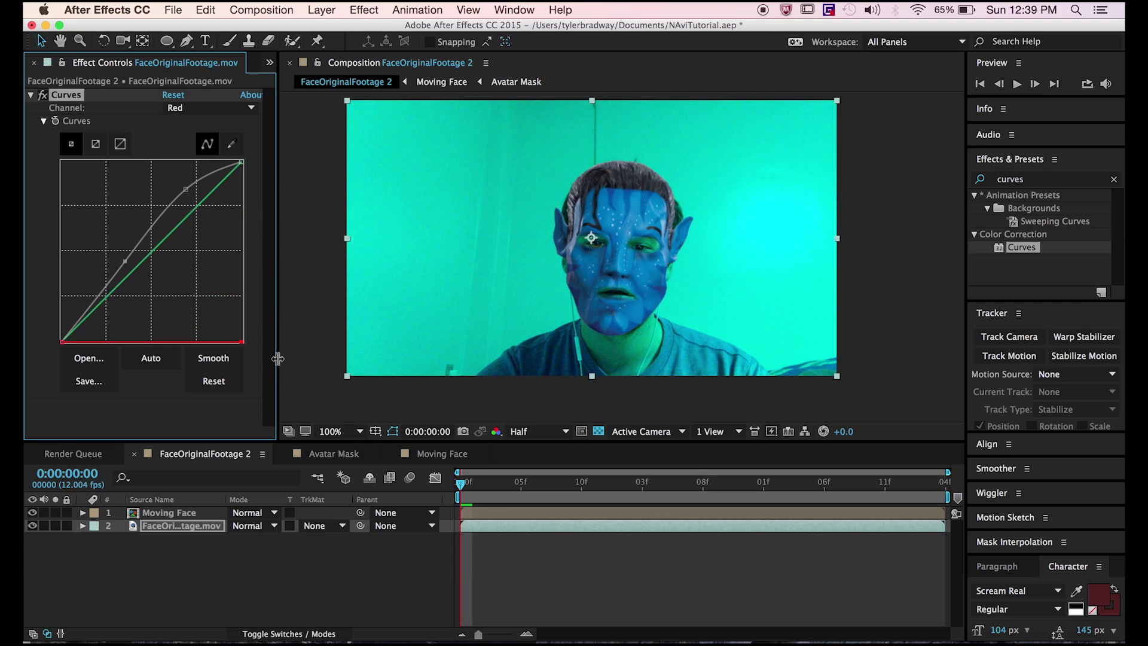
left_click(215, 109)
left_click(206, 154)
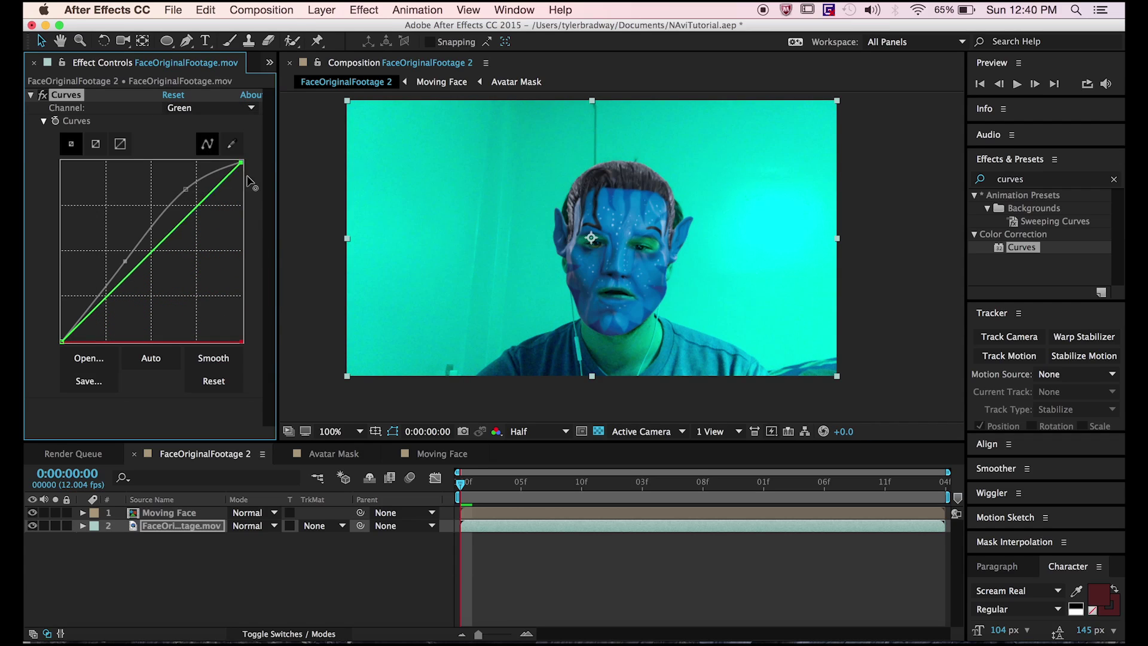
left_click_drag(247, 178, 265, 252)
left_click(238, 108)
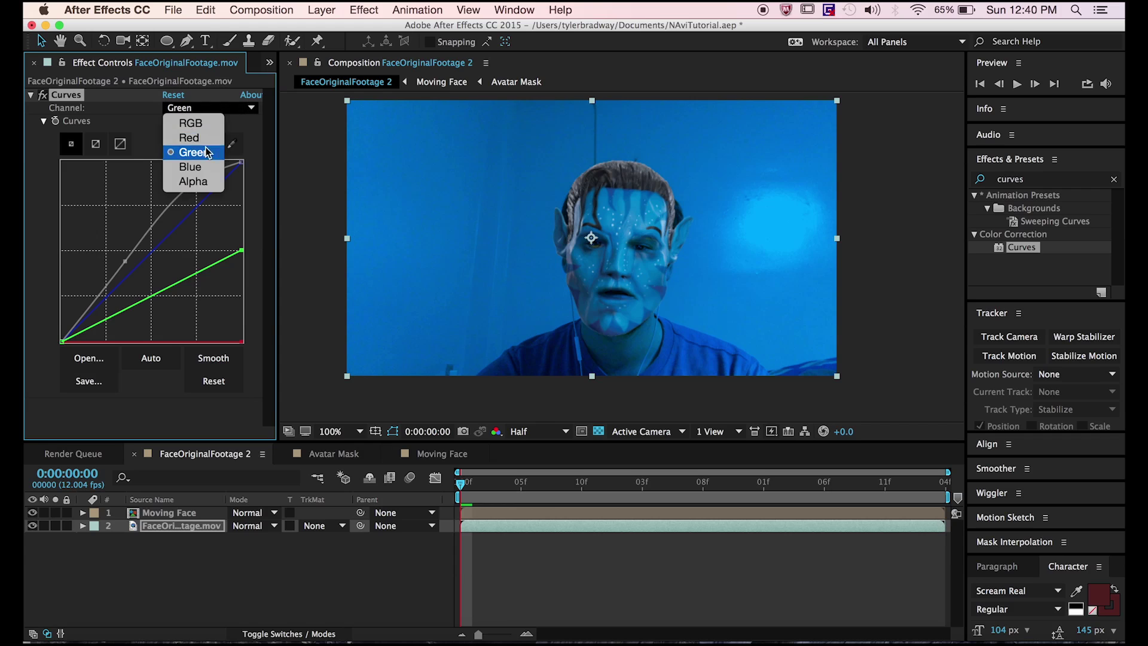
left_click(206, 167)
left_click_drag(190, 217, 190, 214)
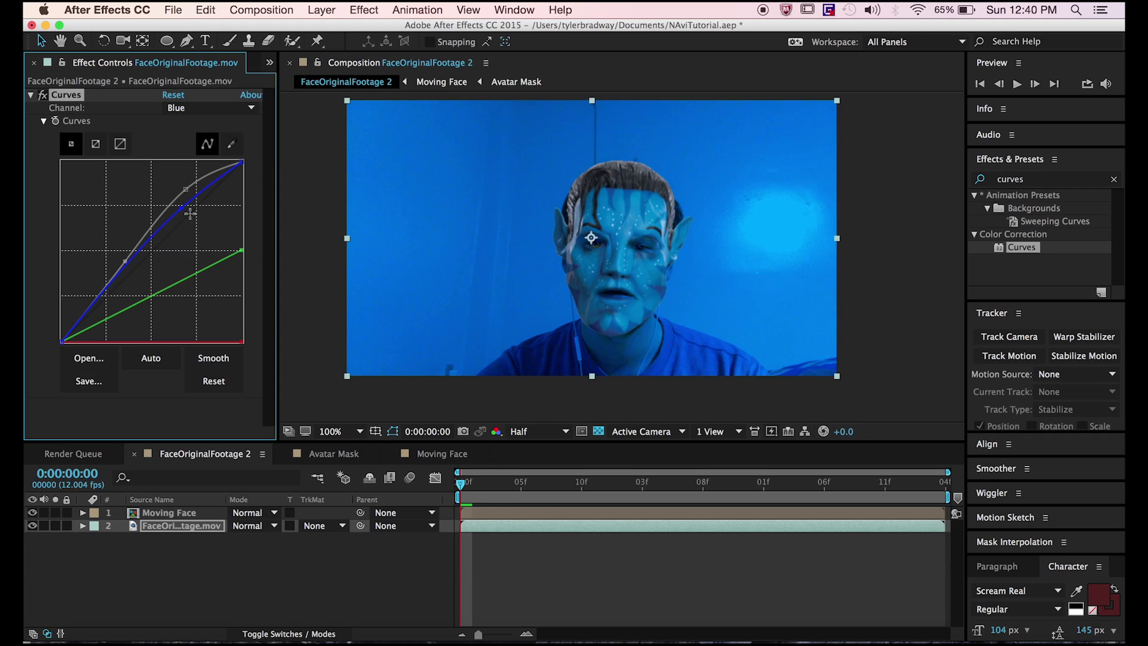
left_click(592, 615)
left_click(186, 530)
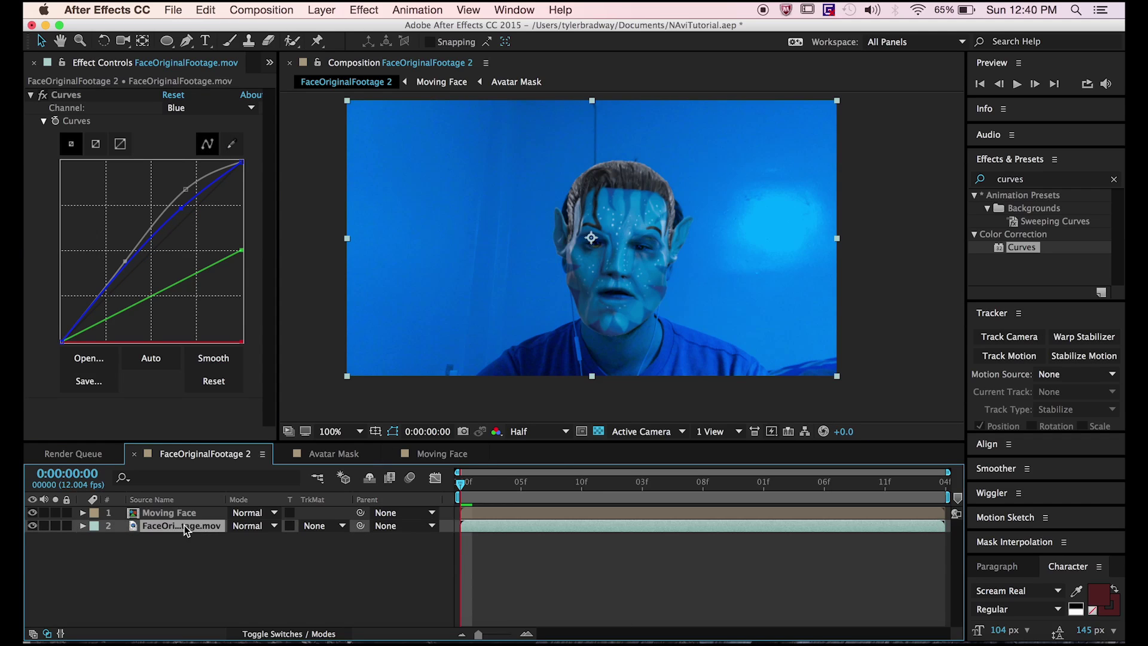
Step: Draw an elliptical mask around the eyes and reshape it at the one-second mark
left_click(169, 42)
mouse_move(166, 41)
left_mouse_down()
mouse_move(203, 57)
mouse_move(212, 45)
mouse_move(233, 74)
left_mouse_up()
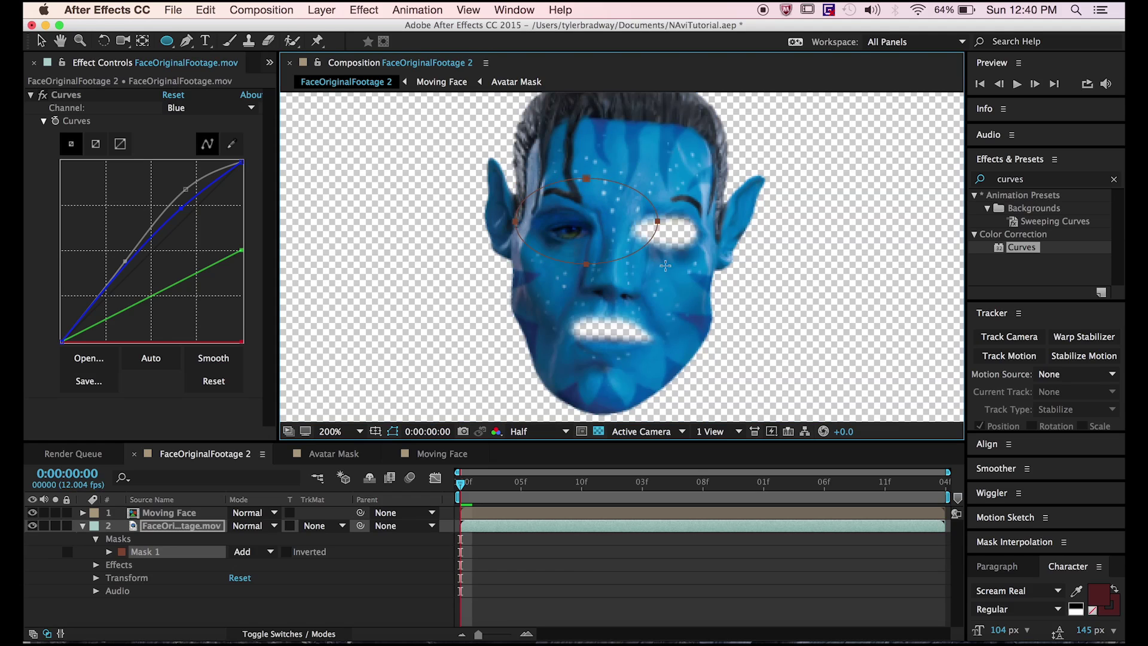
left_click_drag(512, 492, 622, 490)
key("v")
left_click_drag(617, 178, 571, 163)
left_click_drag(719, 232, 721, 179)
Step: Step forward frame by frame, adjusting the eye mask path to follow the eyes
key("Page_Down")
key("Page_Down")
key("Page_Down")
key("Page_Down")
key("Page_Down")
left_click_drag(571, 162, 557, 165)
key("Page_Down")
key("Page_Down")
key("Page_Down")
key("Page_Down")
key("Page_Down")
key("Page_Down")
key("Page_Down")
key("Page_Down")
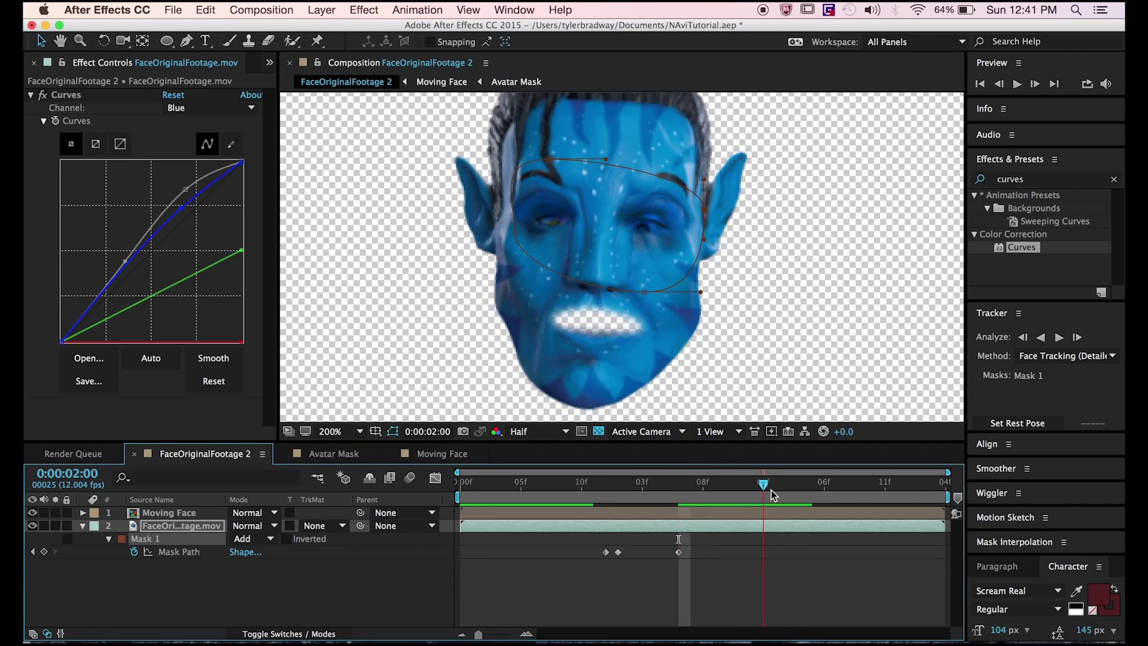
left_click_drag(515, 203, 501, 234)
key("Page_Down")
key("Page_Down")
key("Page_Down")
key("Page_Down")
key("Page_Down")
key("Page_Down")
key("Page_Down")
key("Page_Down")
key("Page_Down")
key("Page_Down")
key("Page_Down")
key("Page_Down")
key("Page_Down")
Step: Duplicate the footage layer, replace its eye mask with a mouth mask, and deselect layers
key("super+d")
key("Delete")
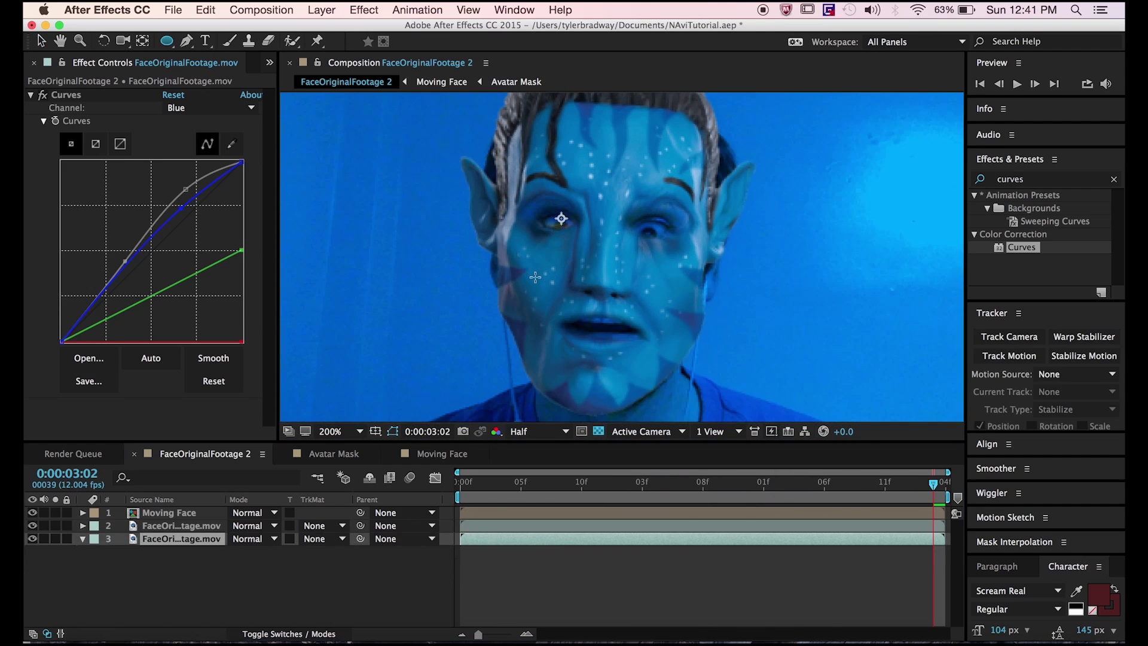
key("super+v")
left_click(610, 561)
Step: Play a preview of the eye and mouth masks showing through
key("space")
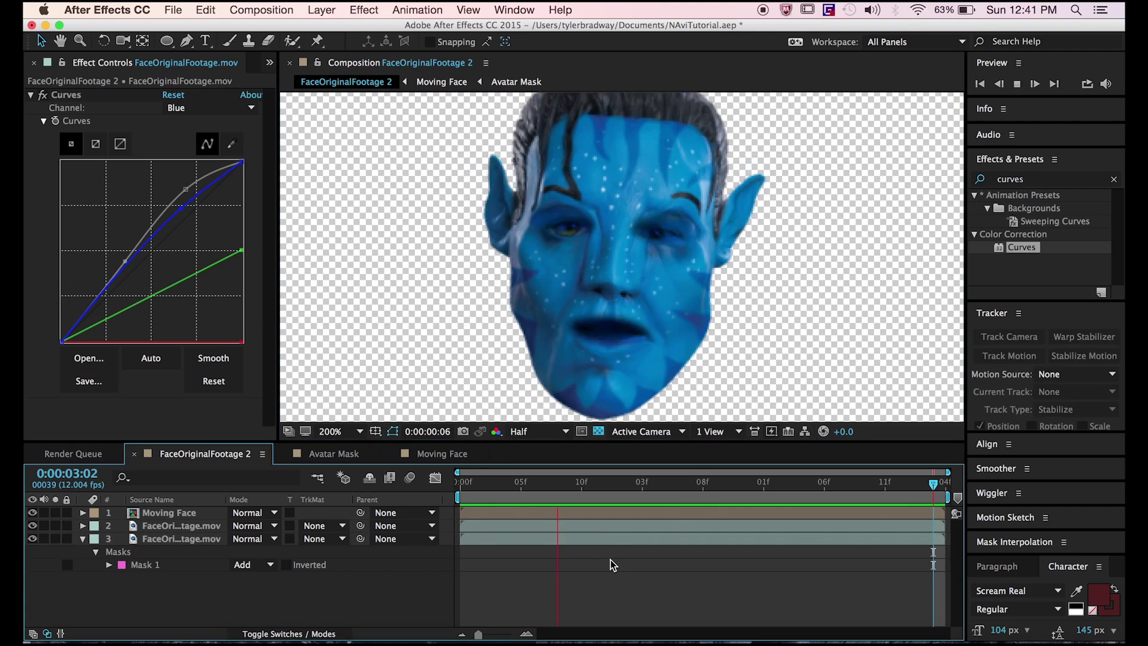
scroll(704, 308, "down", 1)
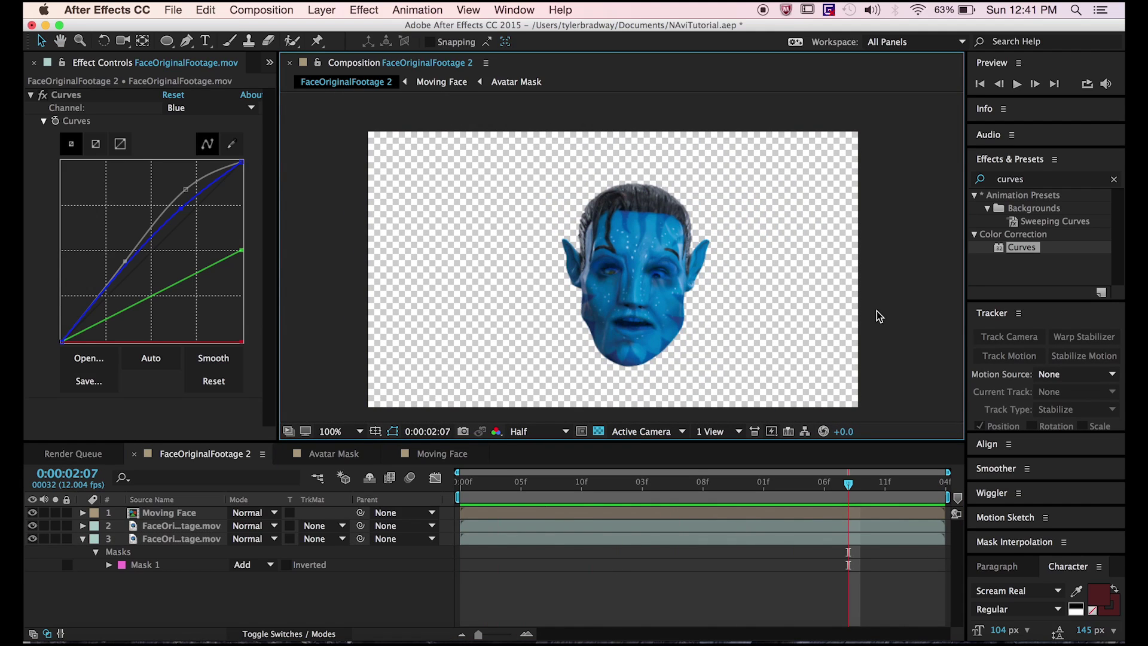
key("space")
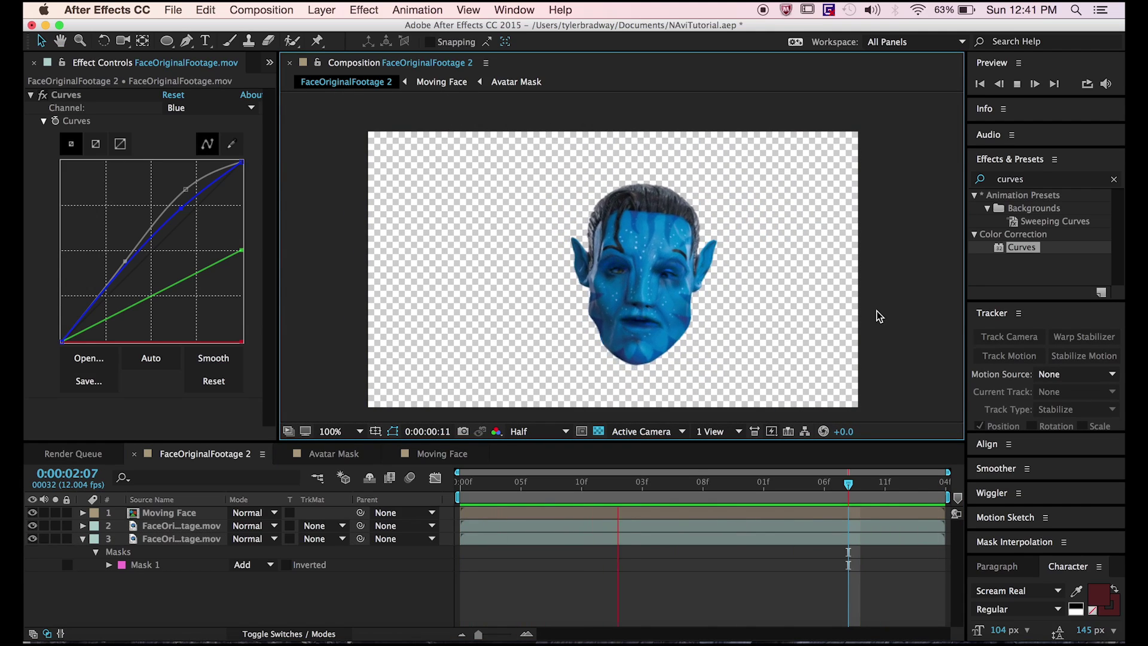